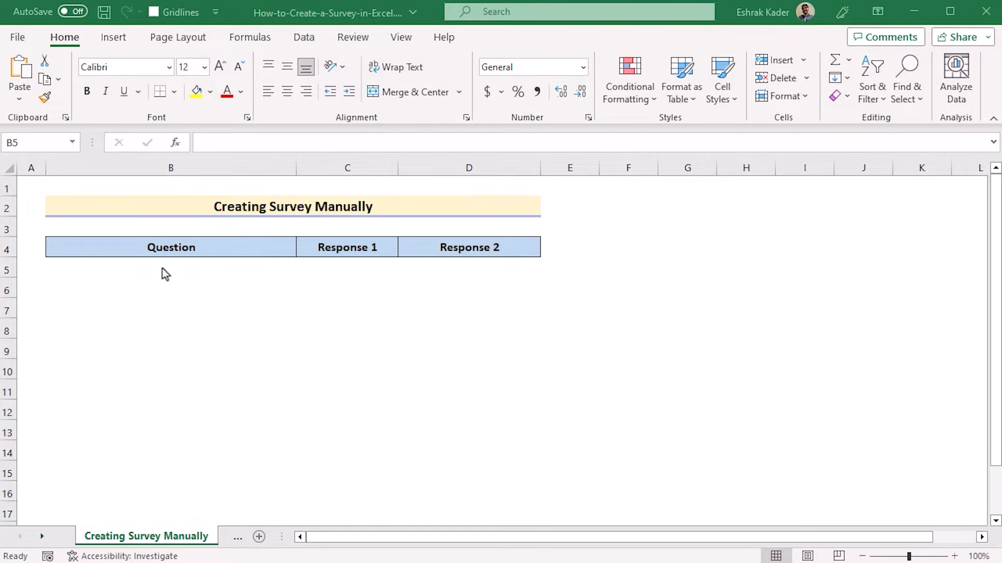
Enable the Developer tab among the main tabs in the ribbon customization options.
{"action": "left_click", "coordinate": [16, 37]}
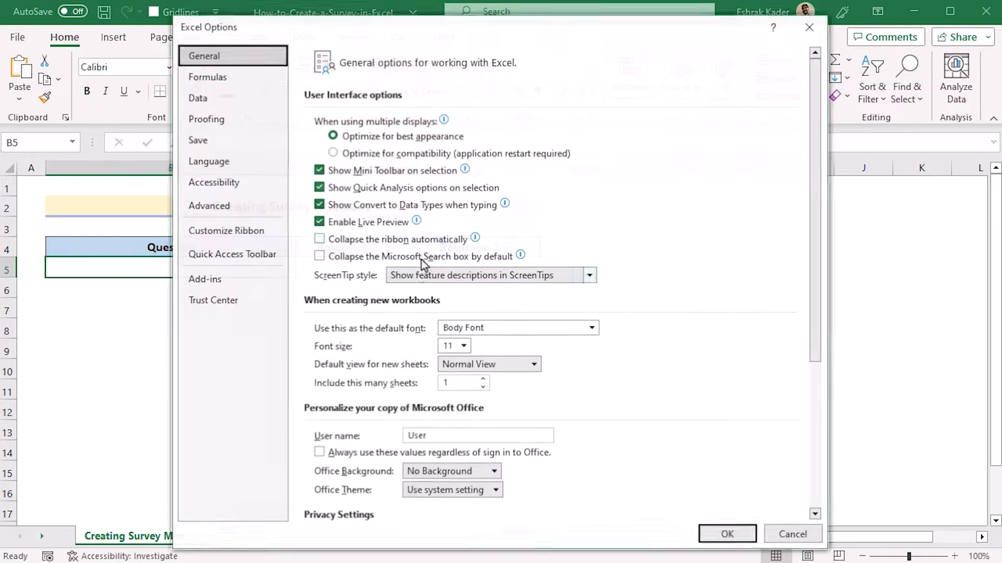
{"action": "left_click", "coordinate": [244, 235]}
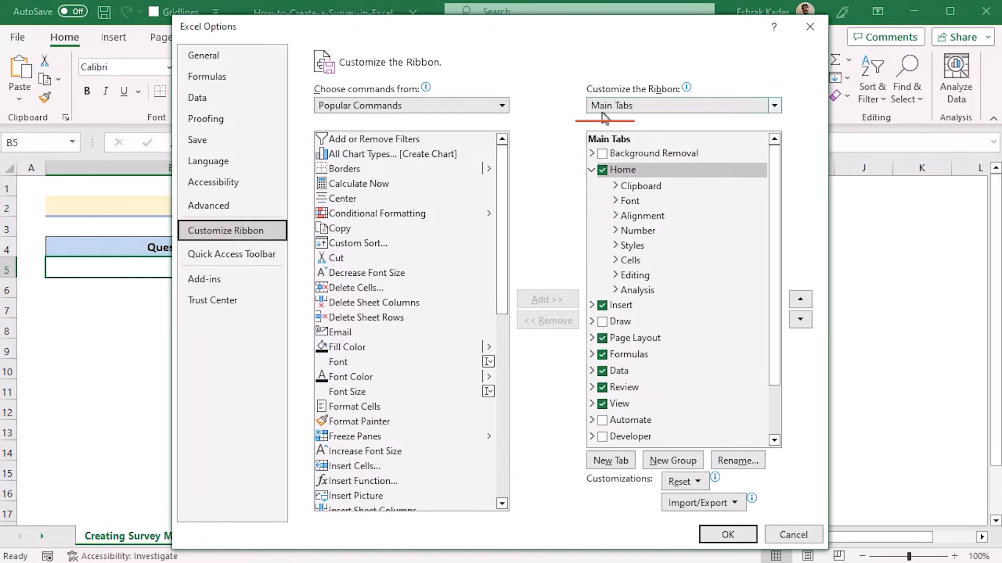
{"action": "mouse_move", "coordinate": [690, 95]}
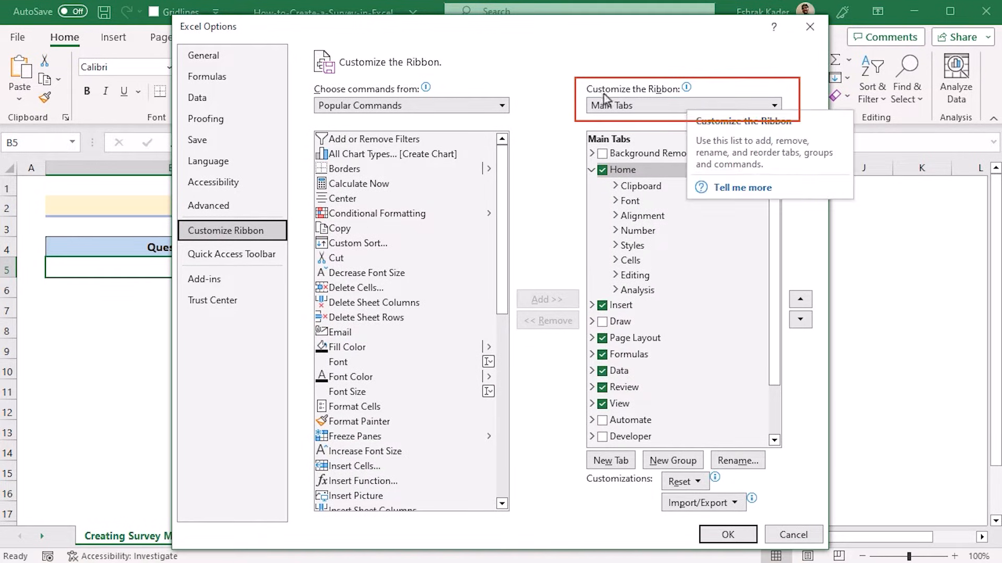
{"action": "left_click", "coordinate": [602, 437]}
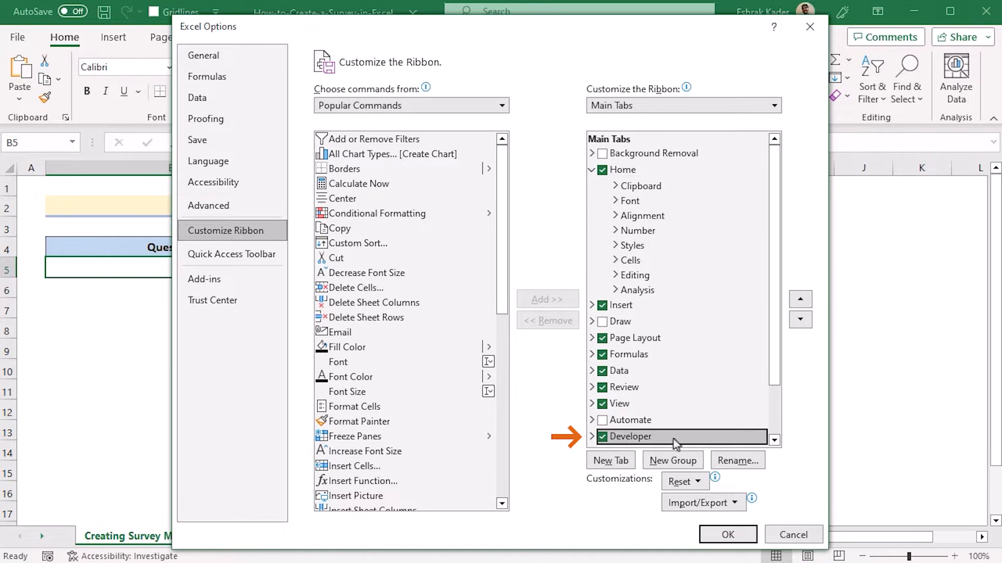
{"action": "left_click", "coordinate": [730, 535]}
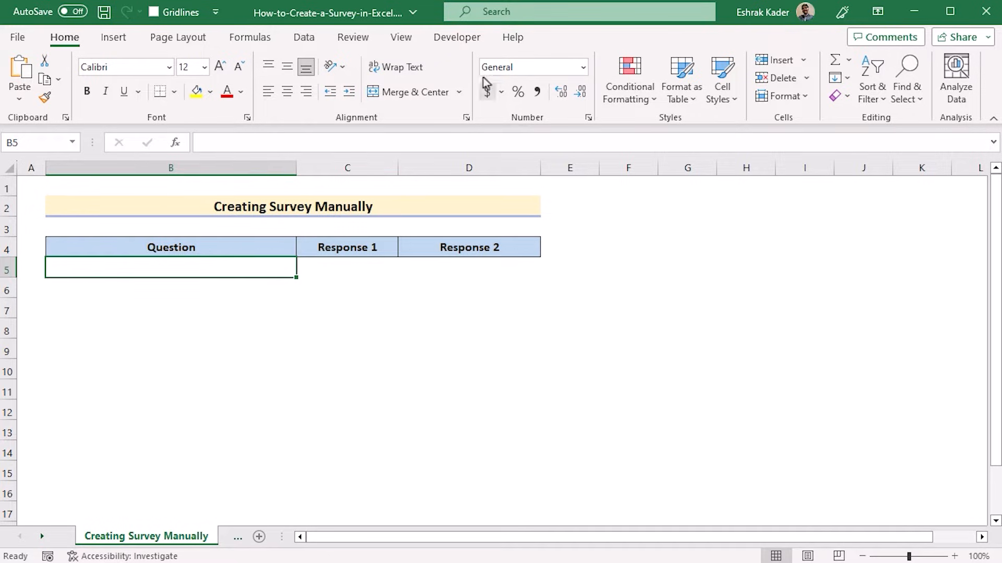
Draw a Group Box form control spanning cells B5 to D5 beneath the header row.
{"action": "left_click", "coordinate": [473, 38]}
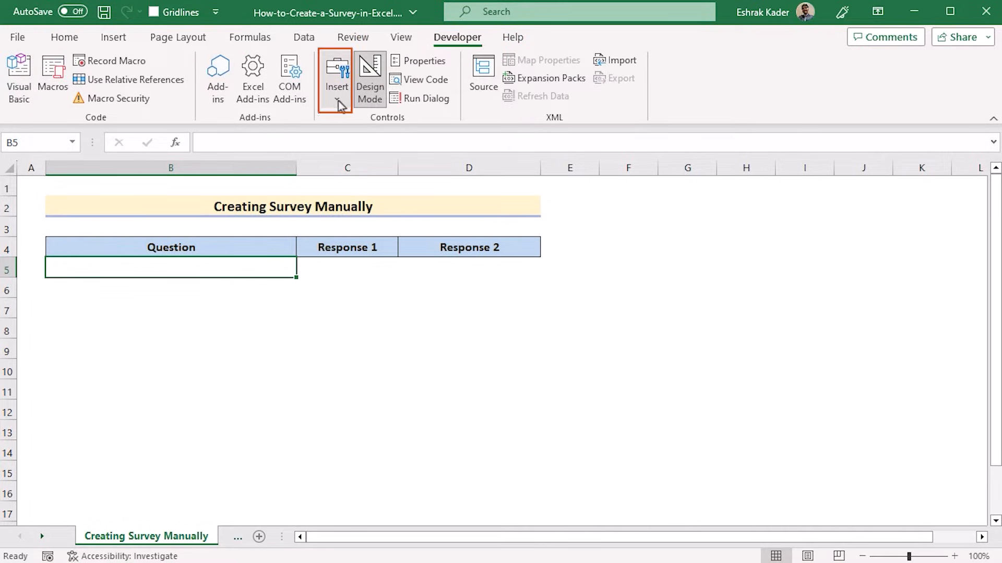
{"action": "left_click", "coordinate": [338, 102]}
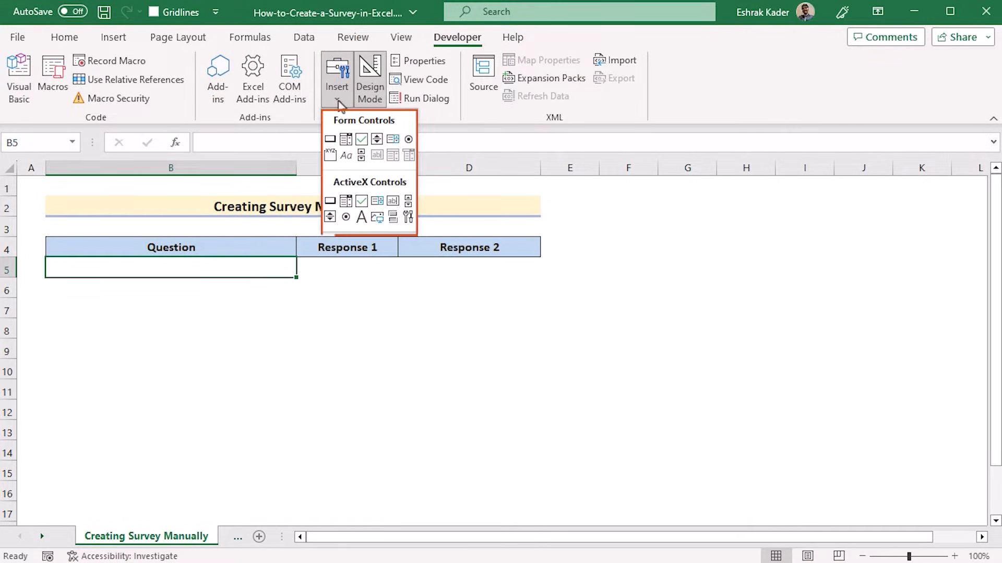
{"action": "left_click", "coordinate": [334, 156]}
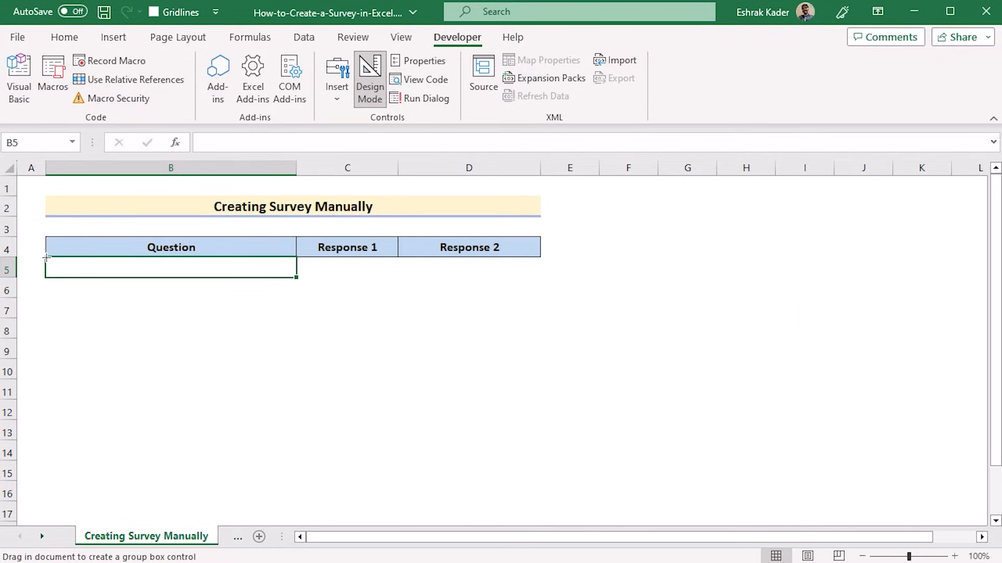
{"action": "left_click_drag", "start_coordinate": [47, 257], "coordinate": [542, 278]}
{"action": "left_click", "coordinate": [123, 266]}
{"action": "left_click", "coordinate": [303, 283]}
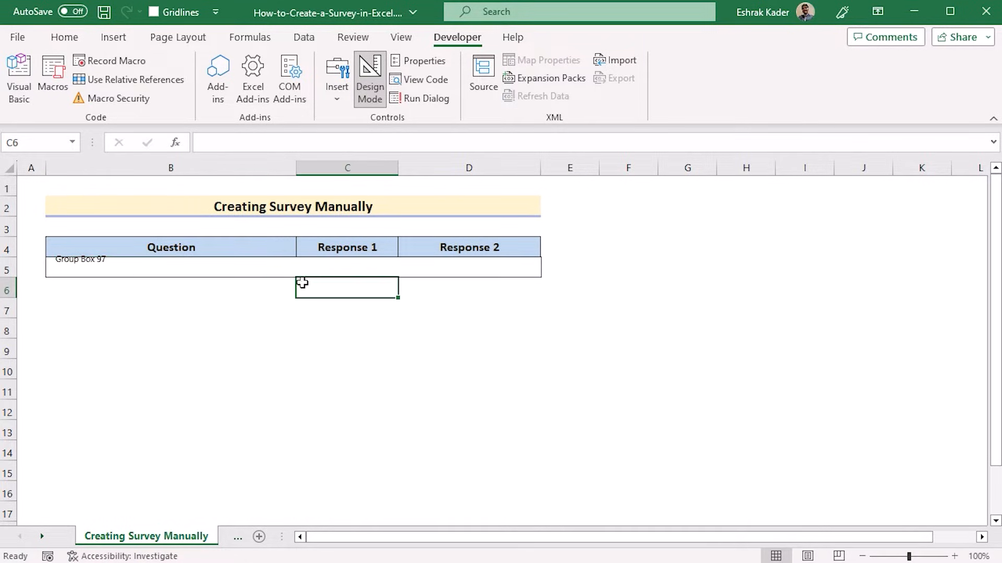
Delete the default caption text of the group box in row 5.
{"action": "double_click", "coordinate": [84, 259]}
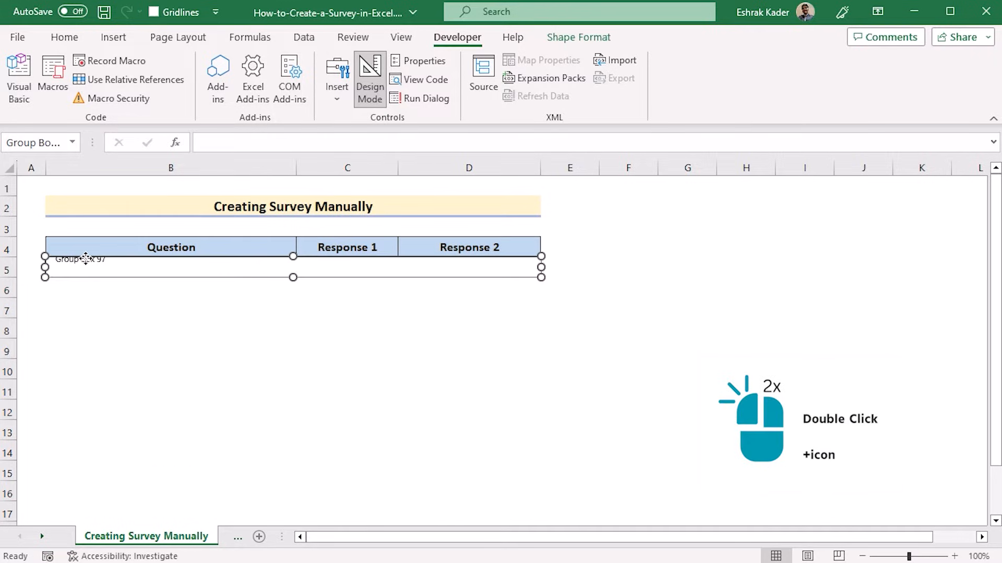
{"action": "left_click", "coordinate": [68, 262]}
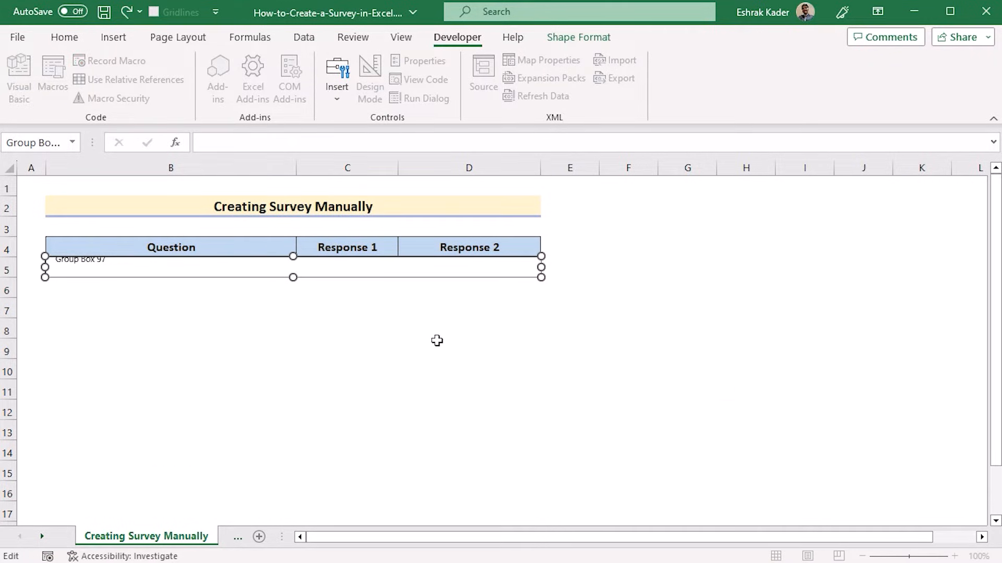
{"action": "key", "text": "shift+Right"}
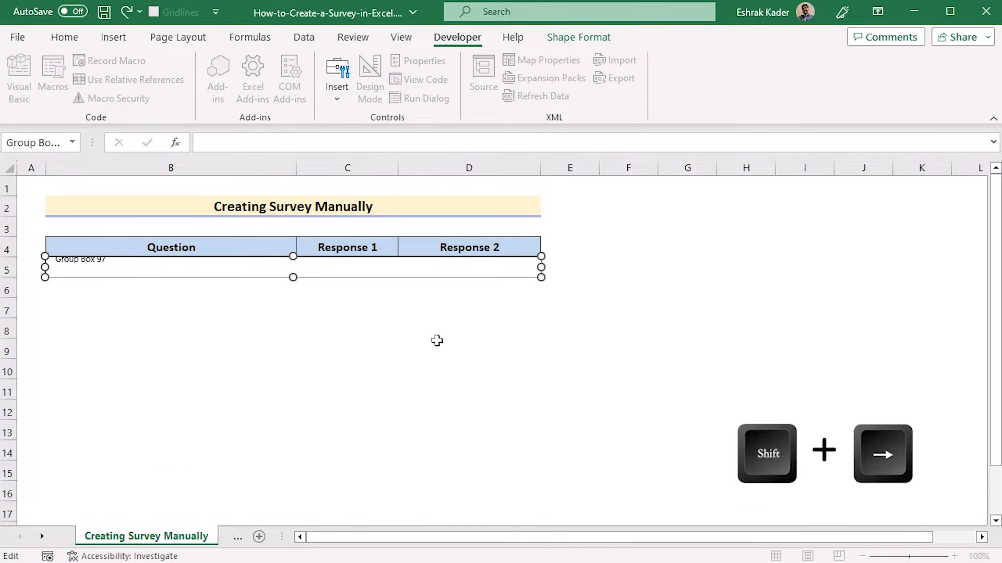
{"action": "key", "text": "shift+Right"}
{"action": "key", "text": "shift+Right"}
{"action": "key", "text": "shift+Right"}
{"action": "key", "text": "shift+Right"}
{"action": "key", "text": "shift+Right"}
{"action": "key", "text": "shift+Right"}
{"action": "key", "text": "shift+Right"}
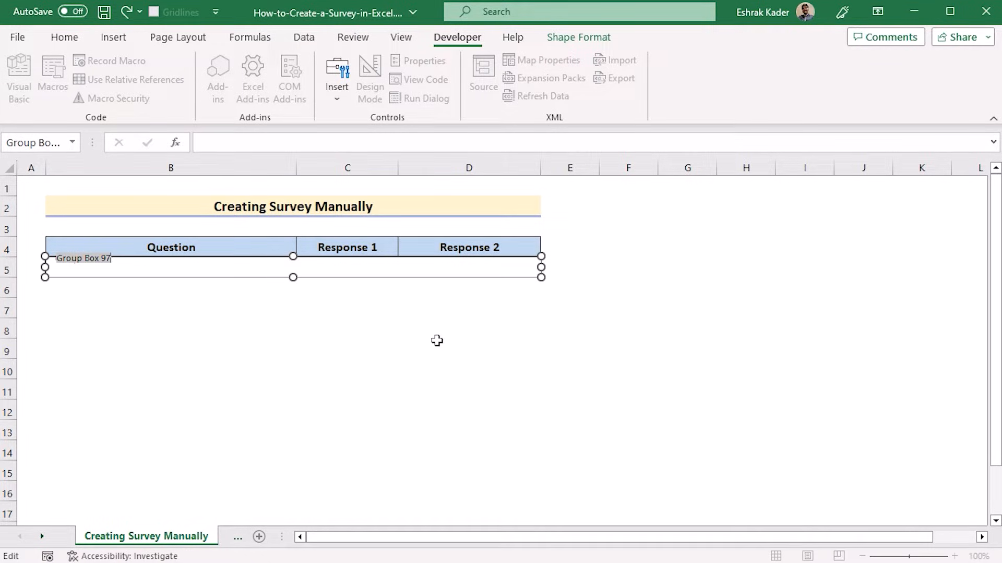
{"action": "key", "text": "Delete"}
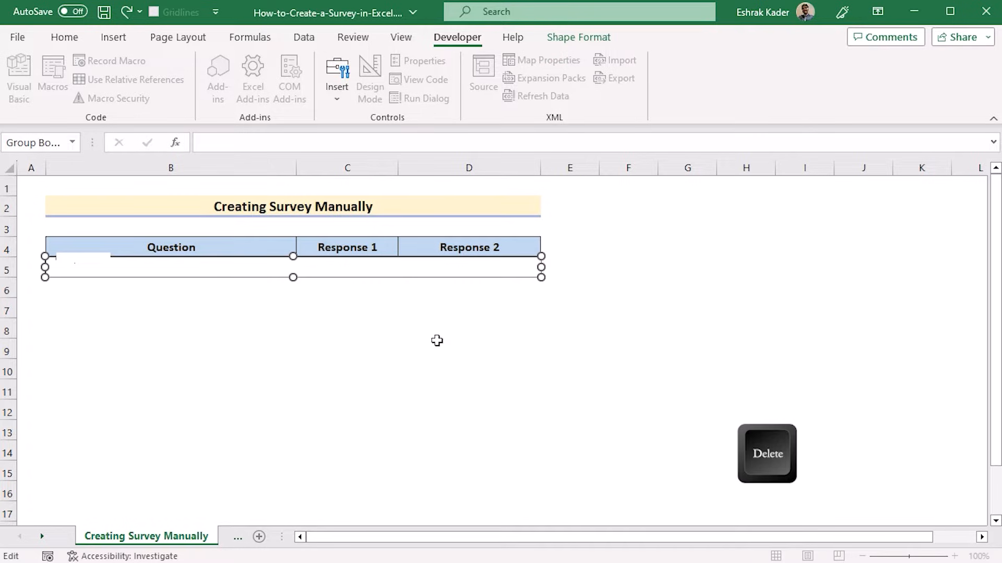
{"action": "left_click", "coordinate": [347, 365]}
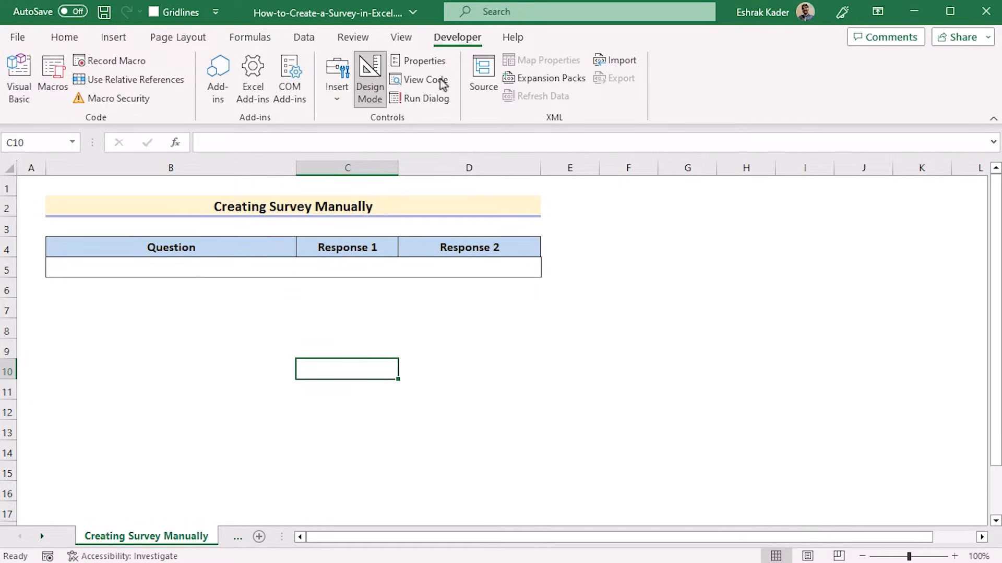
Add a Label form control over cell B5 inside the group box, with the text "Do you like travelling?".
{"action": "left_click", "coordinate": [337, 99]}
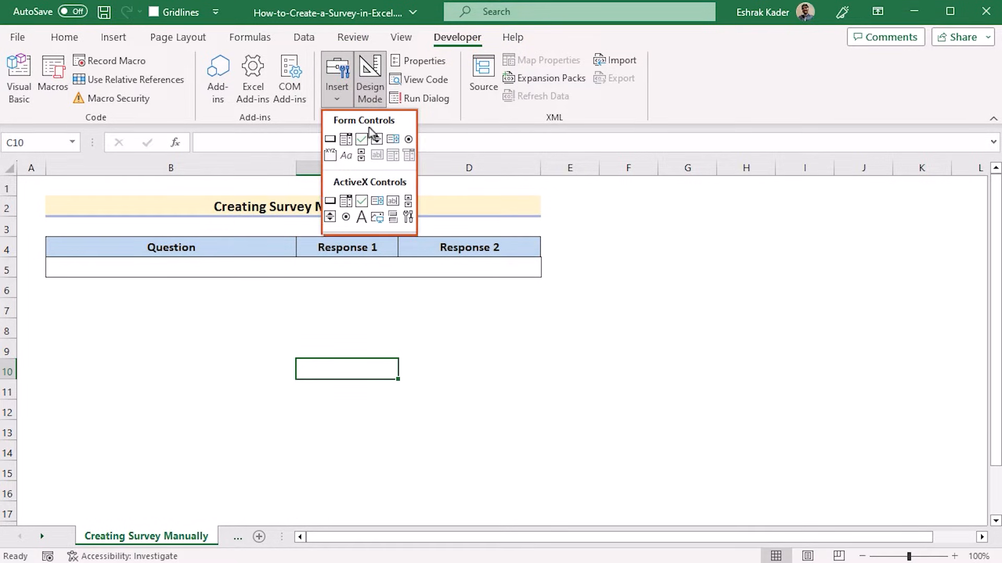
{"action": "left_click", "coordinate": [346, 155]}
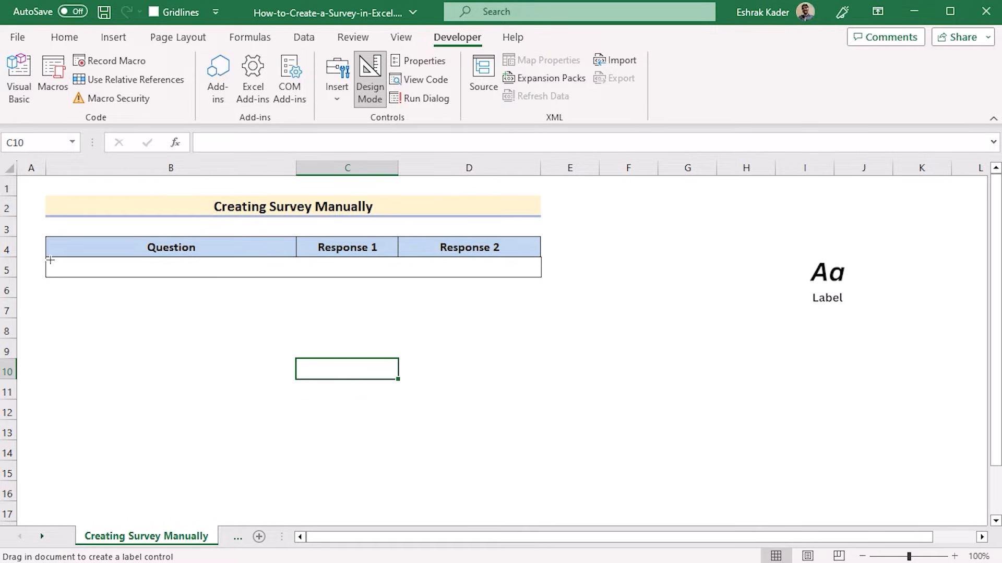
{"action": "left_click_drag", "start_coordinate": [50, 260], "coordinate": [293, 274]}
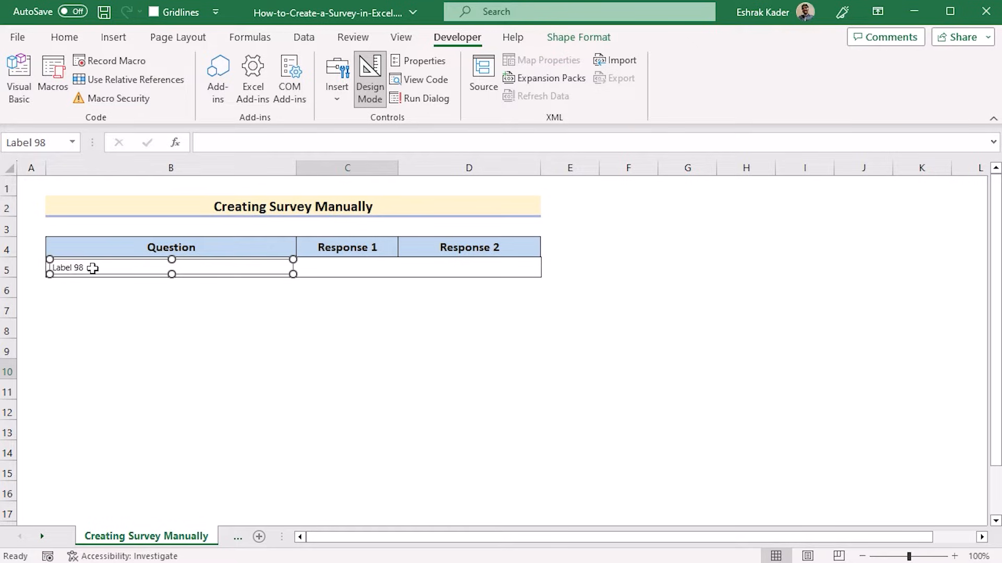
{"action": "left_click", "coordinate": [64, 269]}
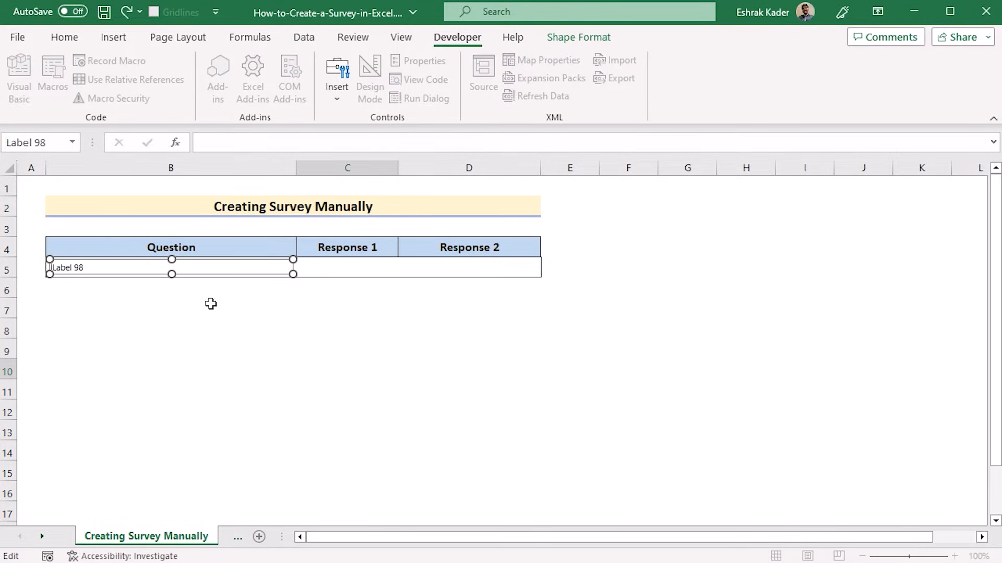
{"action": "key", "text": "shift+End"}
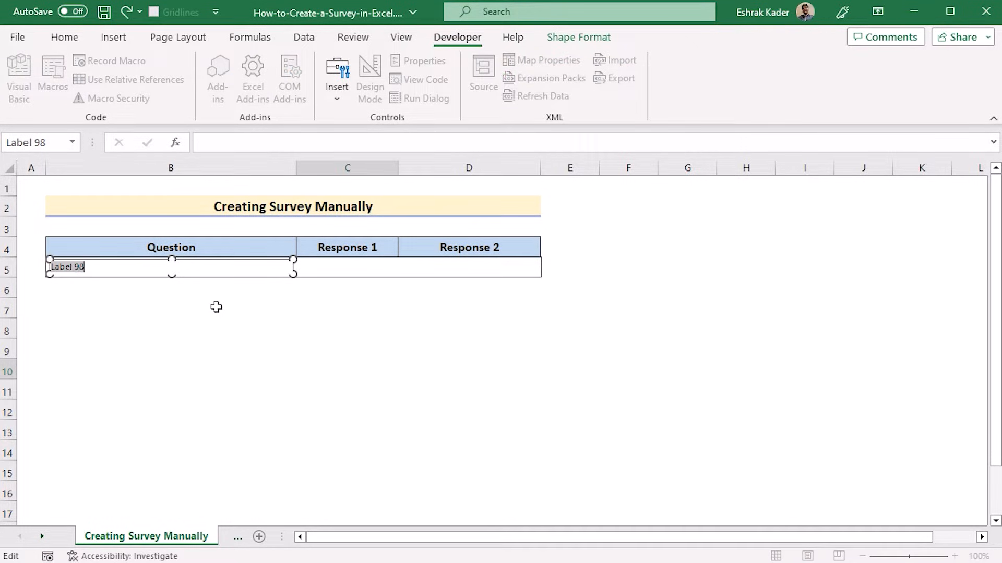
{"action": "key", "text": "BackSpace"}
{"action": "left_click", "coordinate": [274, 328]}
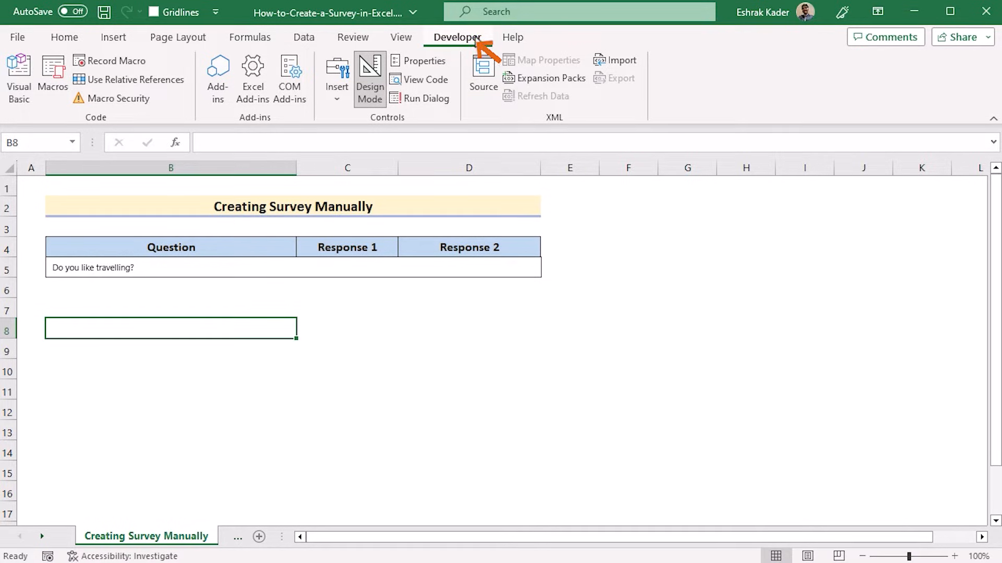
Draw an Option Button form control over cell C5 in the Response 1 column.
{"action": "left_click", "coordinate": [337, 99]}
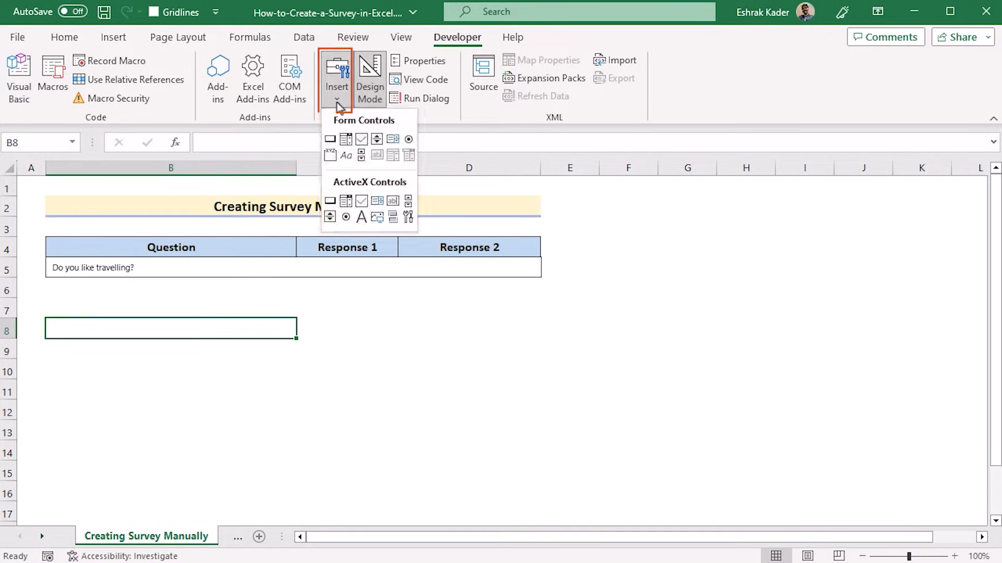
{"action": "left_click", "coordinate": [408, 140]}
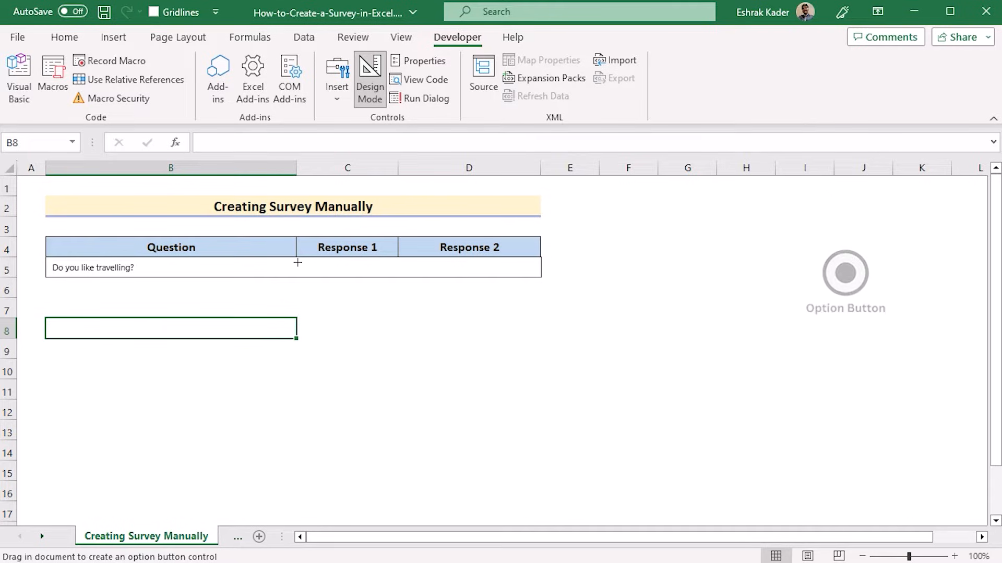
{"action": "left_click_drag", "start_coordinate": [298, 262], "coordinate": [396, 269]}
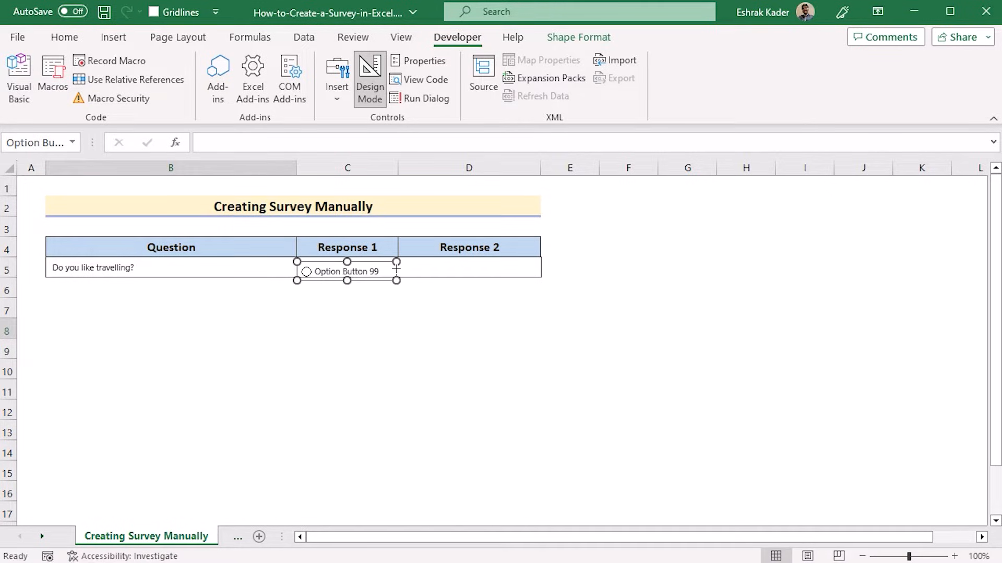
Replace the Response 1 option button's caption with "Yes" and mark that option as selected.
{"action": "left_click", "coordinate": [371, 273]}
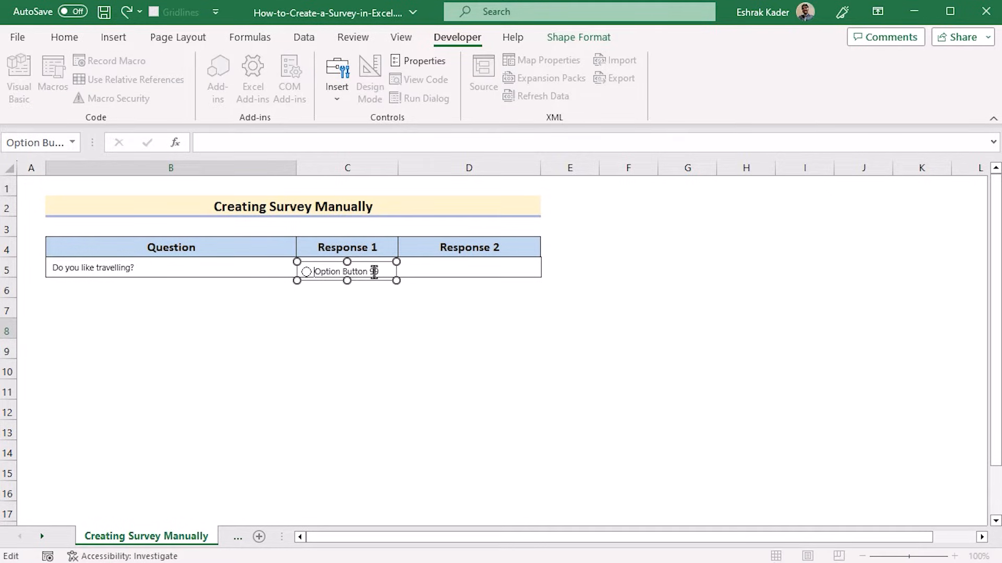
{"action": "key", "text": "shift+Right"}
{"action": "key", "text": "shift+Right"}
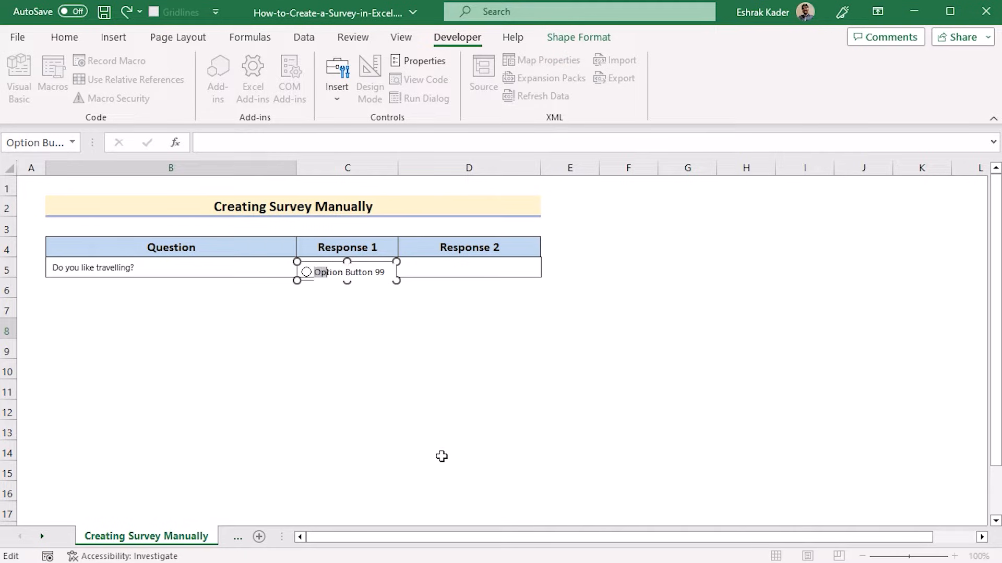
{"action": "key", "text": "shift+Right"}
{"action": "key", "text": "shift+Right"}
{"action": "key", "text": "shift+Right"}
{"action": "key", "text": "shift+Right"}
{"action": "key", "text": "shift+Right"}
{"action": "key", "text": "shift+Right"}
{"action": "key", "text": "shift+Right"}
{"action": "key", "text": "shift+Right"}
{"action": "key", "text": "shift+Right"}
{"action": "key", "text": "shift+Right"}
{"action": "key", "text": "shift+Right"}
{"action": "key", "text": "shift+Right"}
{"action": "key", "text": "Delete"}
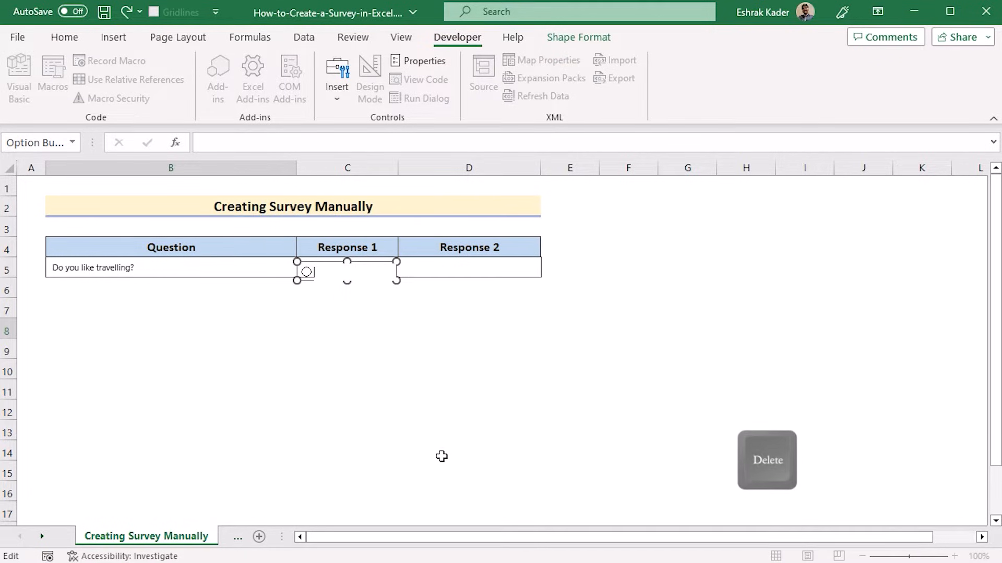
{"action": "type", "text": "Yes"}
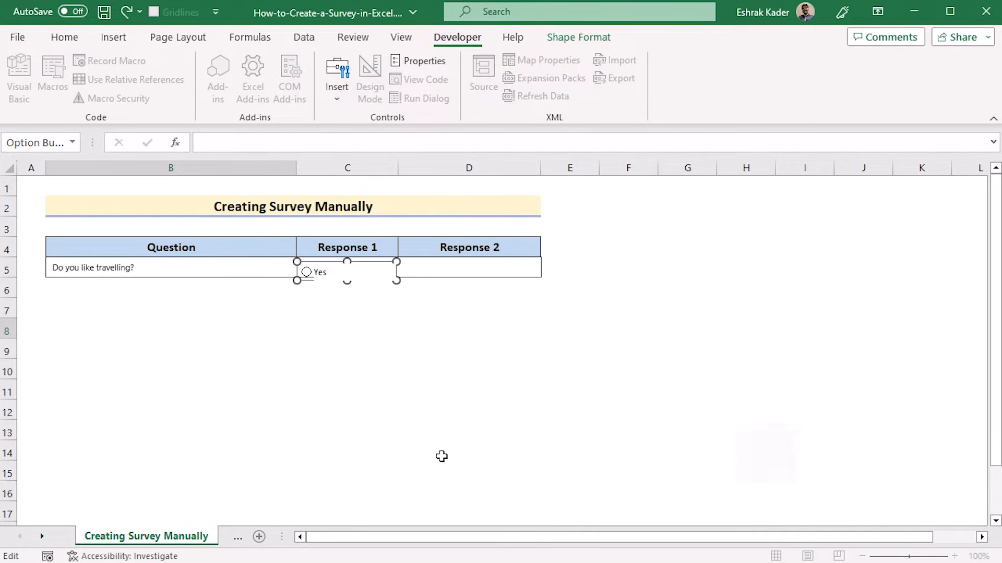
{"action": "left_click", "coordinate": [399, 372]}
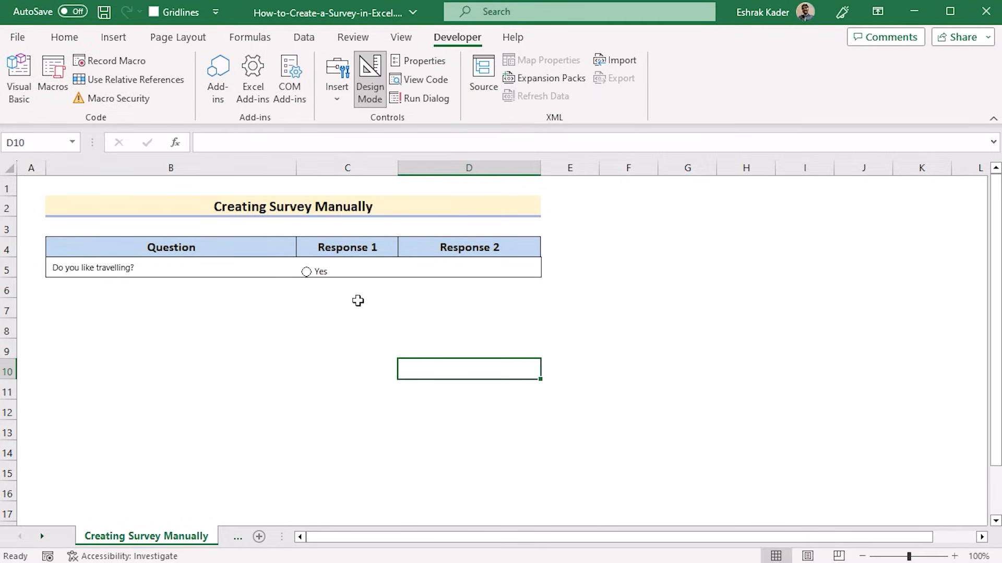
{"action": "left_click", "coordinate": [339, 272]}
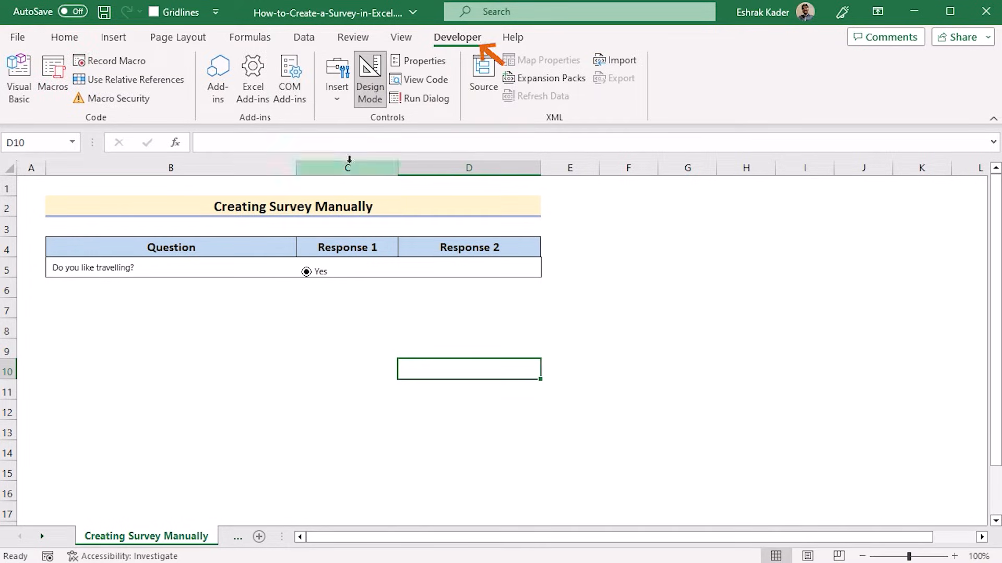
Draw a second Option Button form control over cell D5 in the Response 2 column.
{"action": "left_click", "coordinate": [336, 89]}
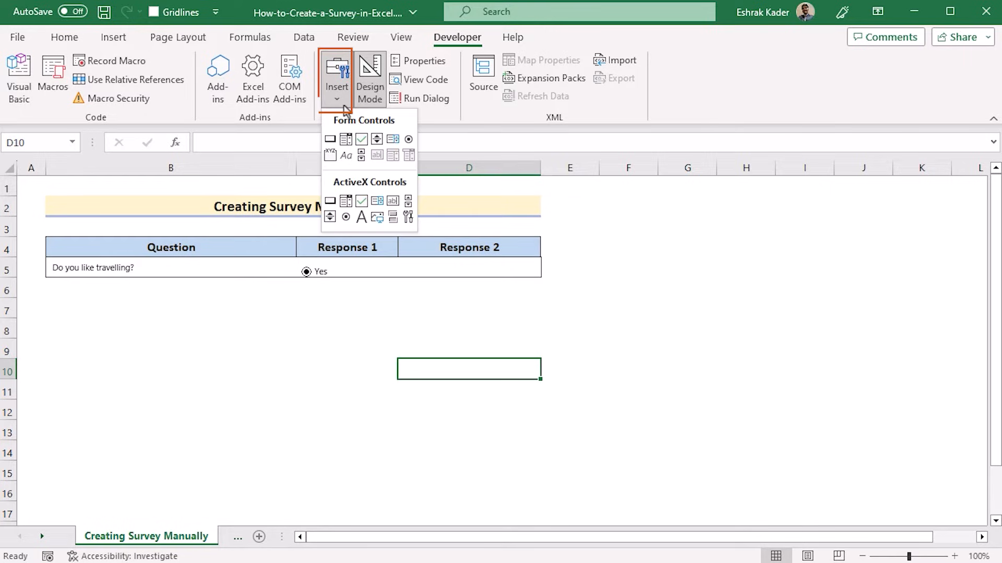
{"action": "left_click", "coordinate": [409, 140]}
{"action": "left_click_drag", "start_coordinate": [402, 263], "coordinate": [512, 263]}
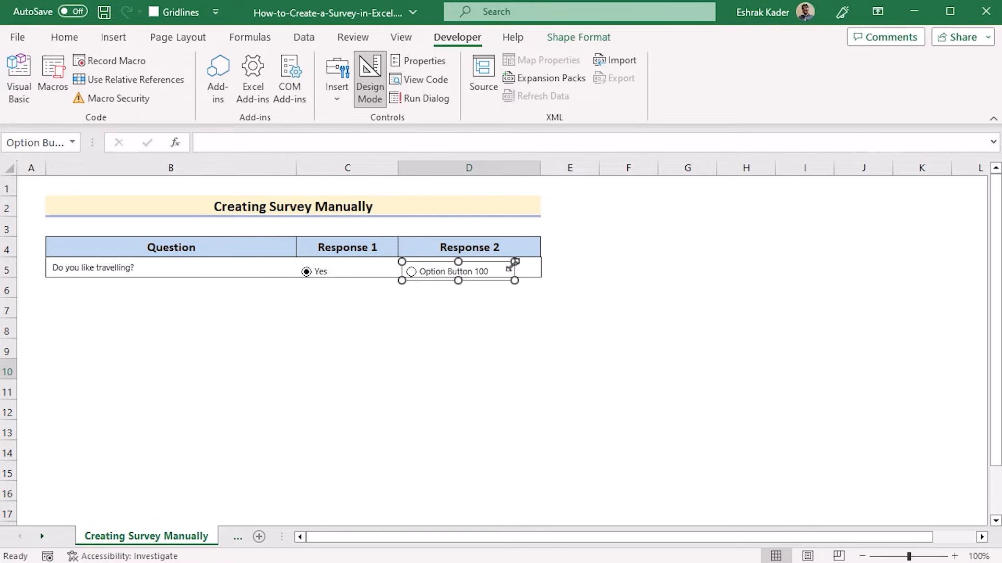
Replace the Response 2 option button's caption with "No" and choose Yes as the answer.
{"action": "left_click", "coordinate": [421, 272]}
{"action": "key", "text": "shift+Right"}
{"action": "key", "text": "shift+Right"}
{"action": "key", "text": "shift+Right"}
{"action": "key", "text": "shift+Right"}
{"action": "key", "text": "shift+Right"}
{"action": "key", "text": "shift+Right"}
{"action": "key", "text": "shift+Right"}
{"action": "key", "text": "shift+Right"}
{"action": "key", "text": "shift+Right"}
{"action": "key", "text": "shift+Right"}
{"action": "key", "text": "shift+Right"}
{"action": "key", "text": "shift+Right"}
{"action": "key", "text": "shift+Right"}
{"action": "key", "text": "shift+Right"}
{"action": "key", "text": "shift+Right"}
{"action": "key", "text": "shift+Right"}
{"action": "key", "text": "shift+Right"}
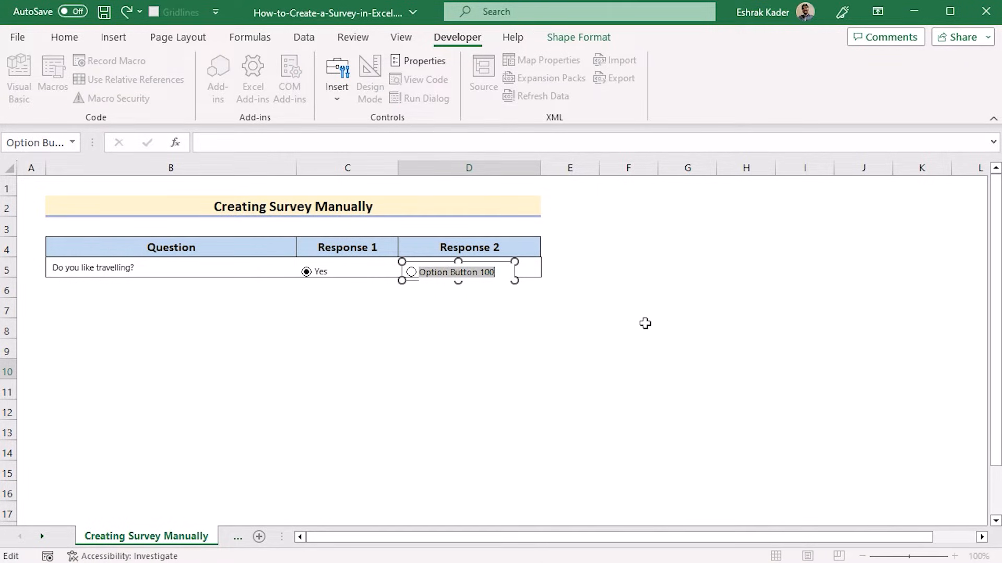
{"action": "key", "text": "BackSpace"}
{"action": "left_click", "coordinate": [473, 346]}
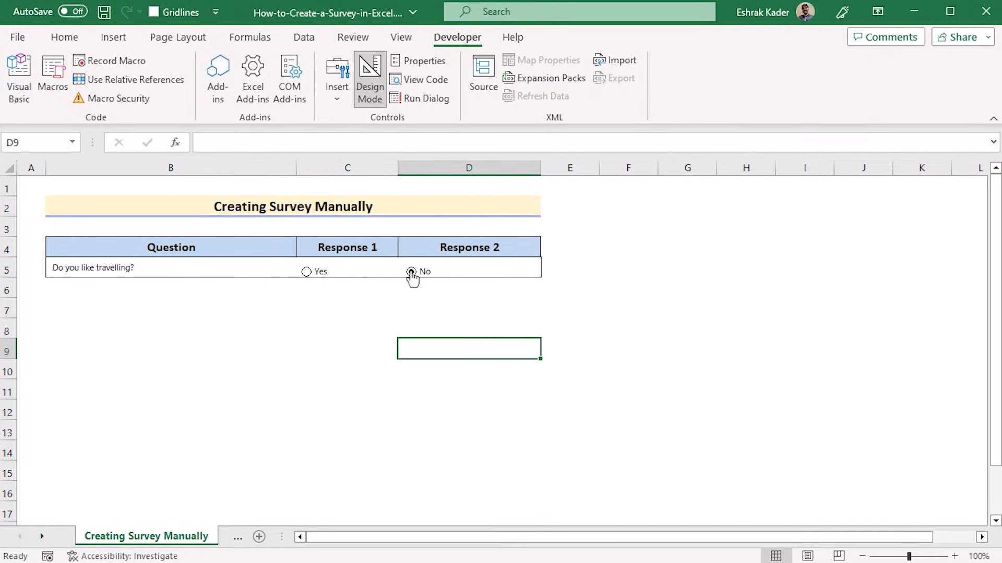
{"action": "left_click", "coordinate": [306, 272]}
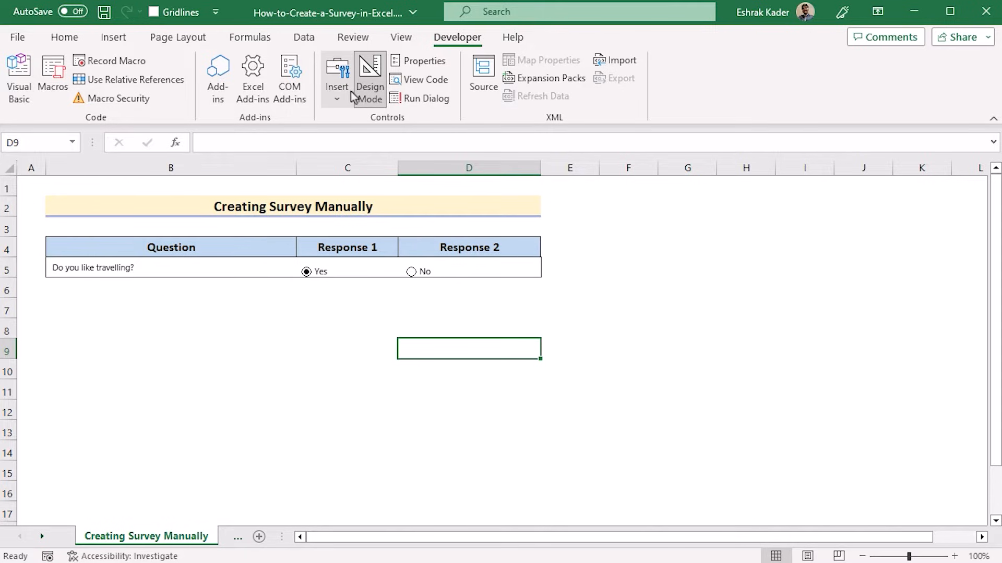
Reposition the Yes option button within cell C5 and the No option button within cell D5.
{"action": "left_click", "coordinate": [334, 275]}
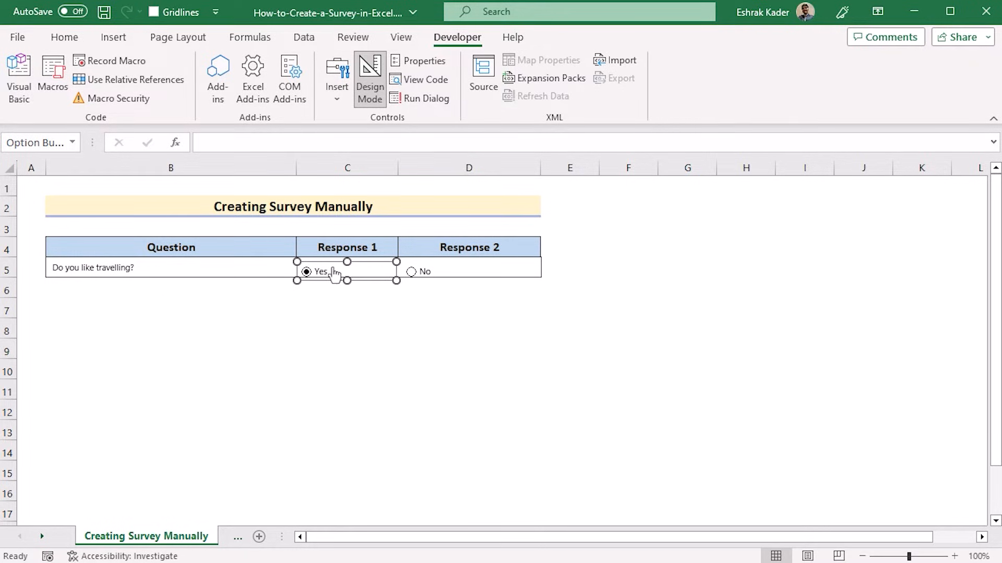
{"action": "left_click_drag", "start_coordinate": [334, 275], "coordinate": [345, 257]}
{"action": "left_click", "coordinate": [438, 276]}
{"action": "left_click_drag", "start_coordinate": [437, 277], "coordinate": [458, 272]}
{"action": "key", "text": "Escape"}
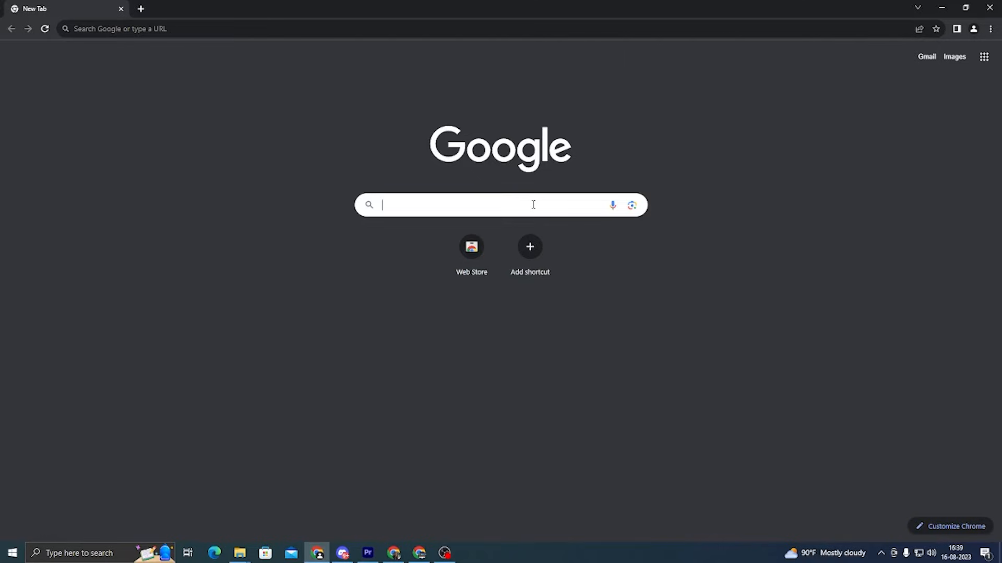
Switch to Chrome and search Google for OneDrive to reach the online file storage.
{"action": "type", "text": "One dr"}
{"action": "key", "text": "Down"}
{"action": "key", "text": "Return"}
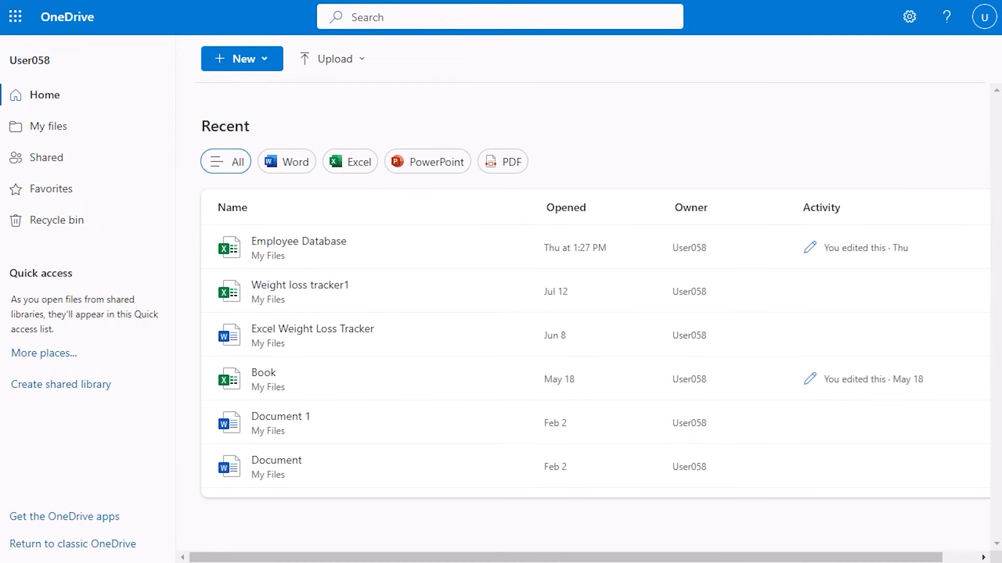
Create a new Forms for Excel file in OneDrive named "Survey on Student's Educational Institution".
{"action": "left_click", "coordinate": [263, 64]}
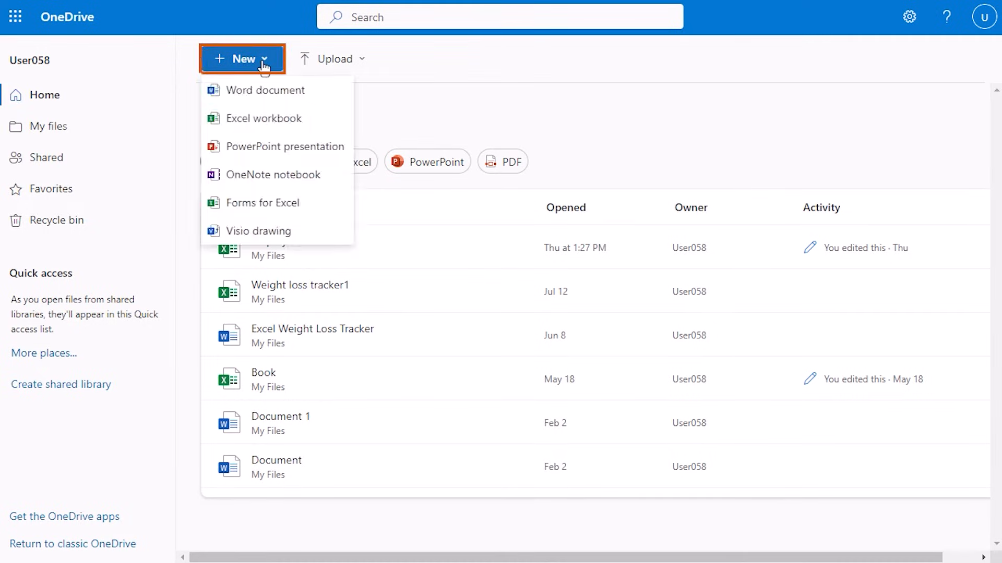
{"action": "left_click", "coordinate": [273, 207]}
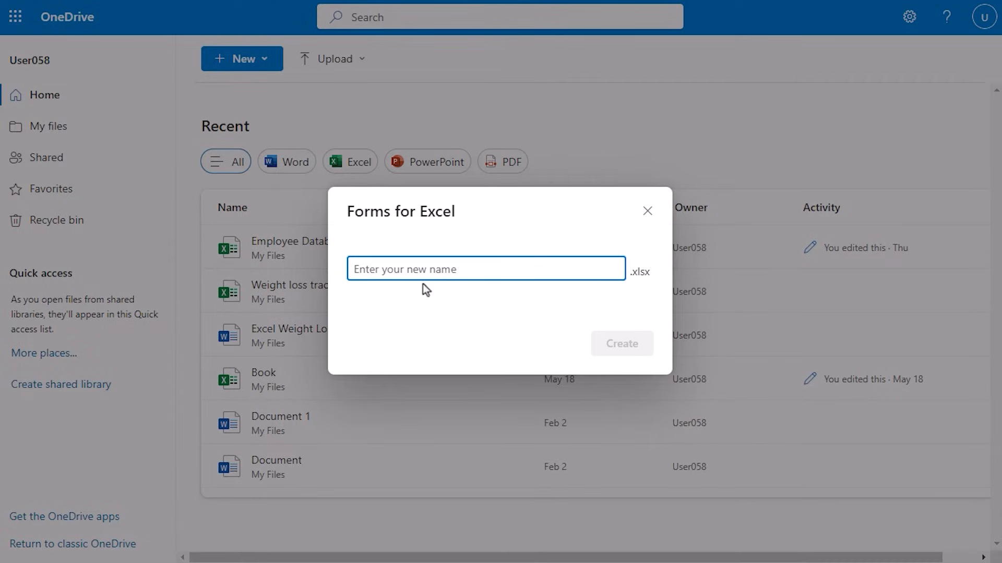
{"action": "type", "text": "S"}
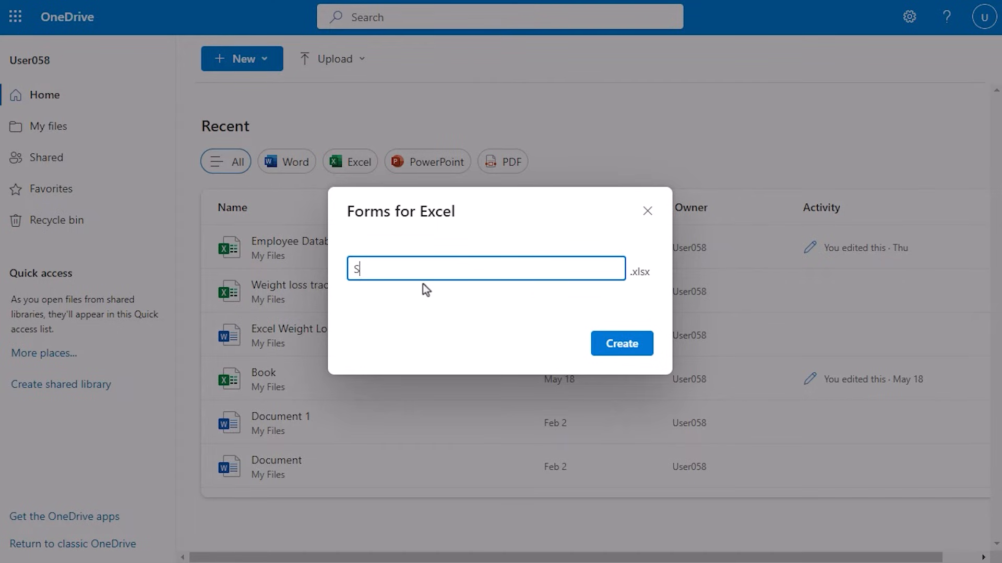
{"action": "type", "text": "urvey on Student's Ed"}
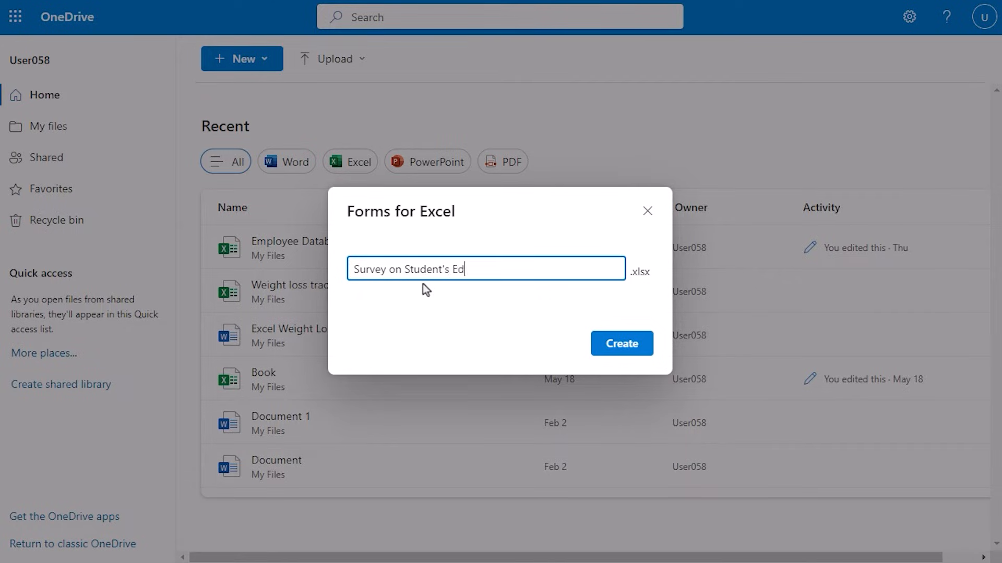
{"action": "type", "text": "ucational Institution"}
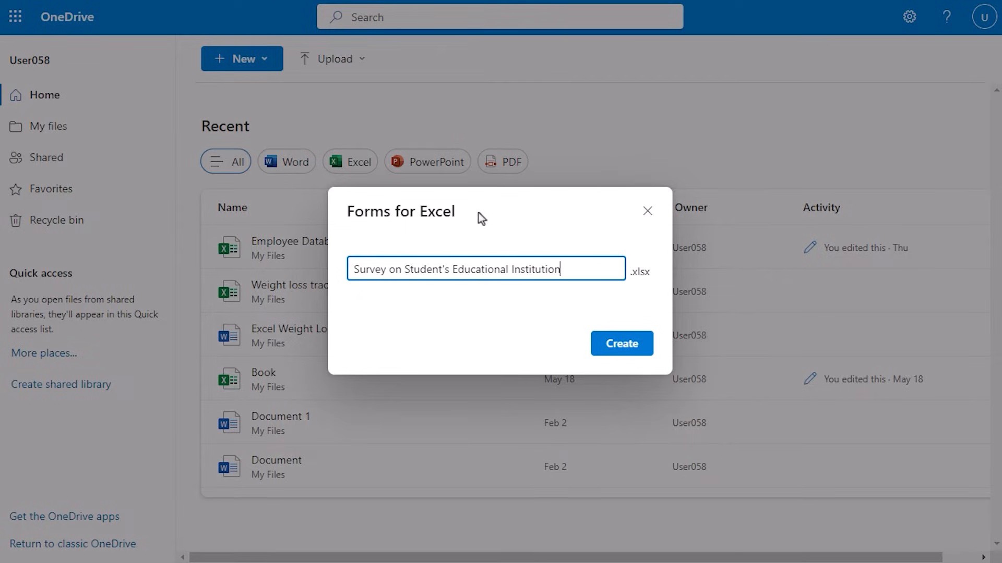
{"action": "left_click", "coordinate": [628, 347]}
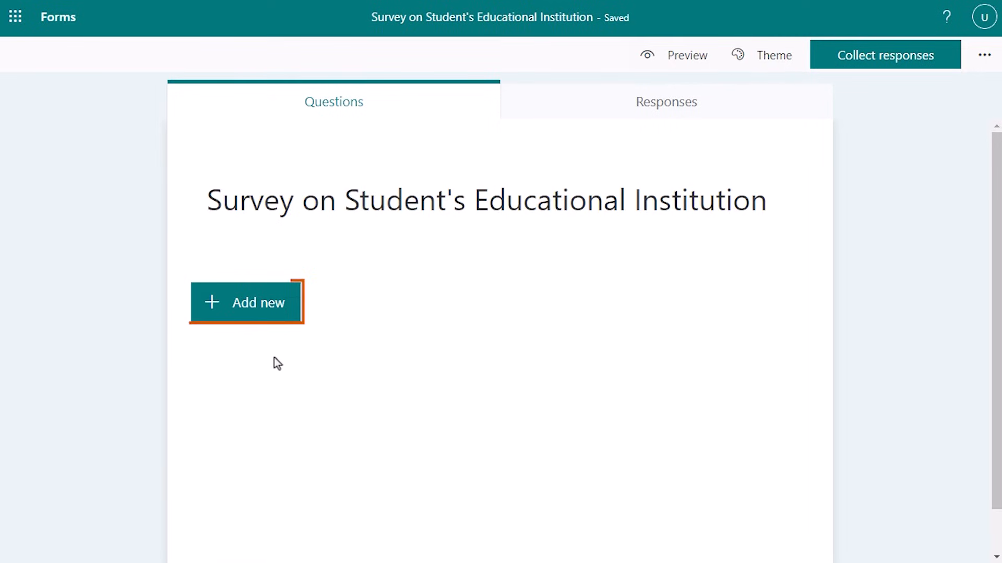
Add a required Text question reading "What is the name of your educational institution?".
{"action": "left_click", "coordinate": [261, 307]}
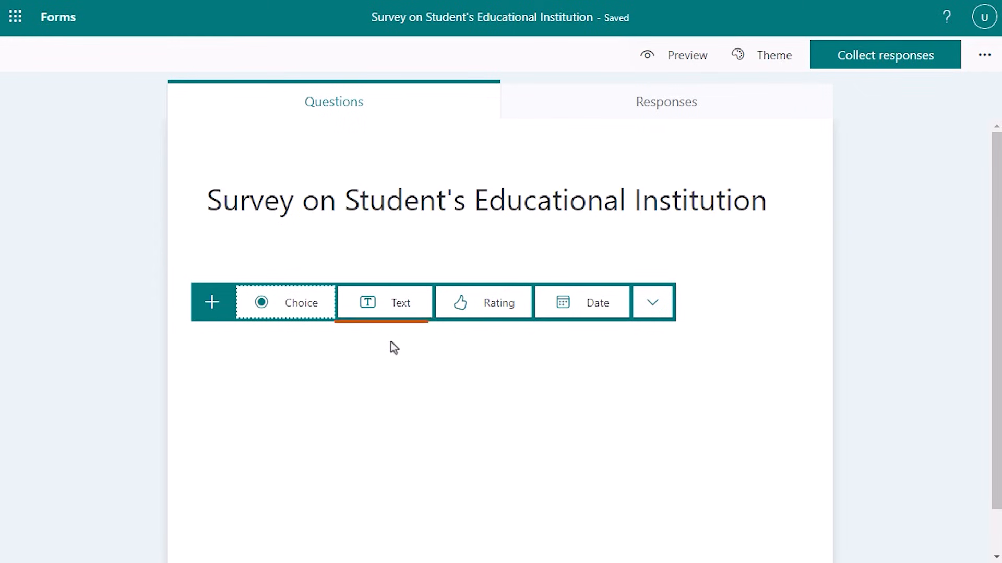
{"action": "left_click", "coordinate": [395, 309]}
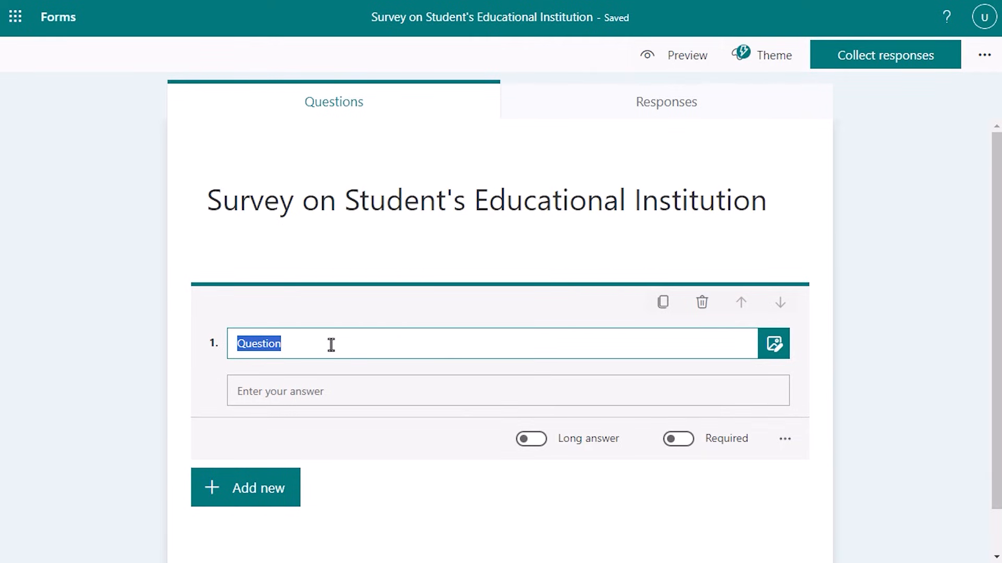
{"action": "type", "text": "What is "}
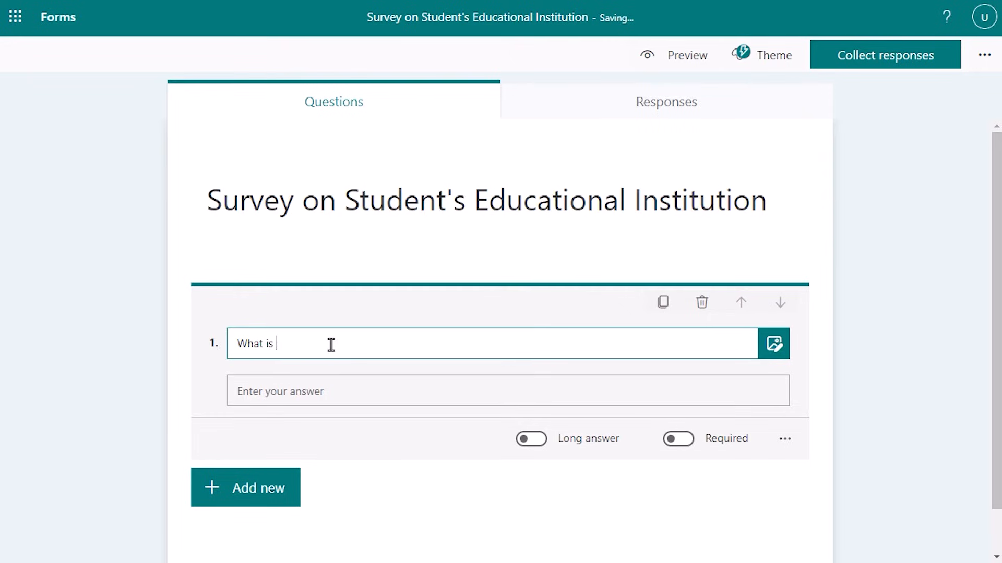
{"action": "type", "text": "the name of your educational insti"}
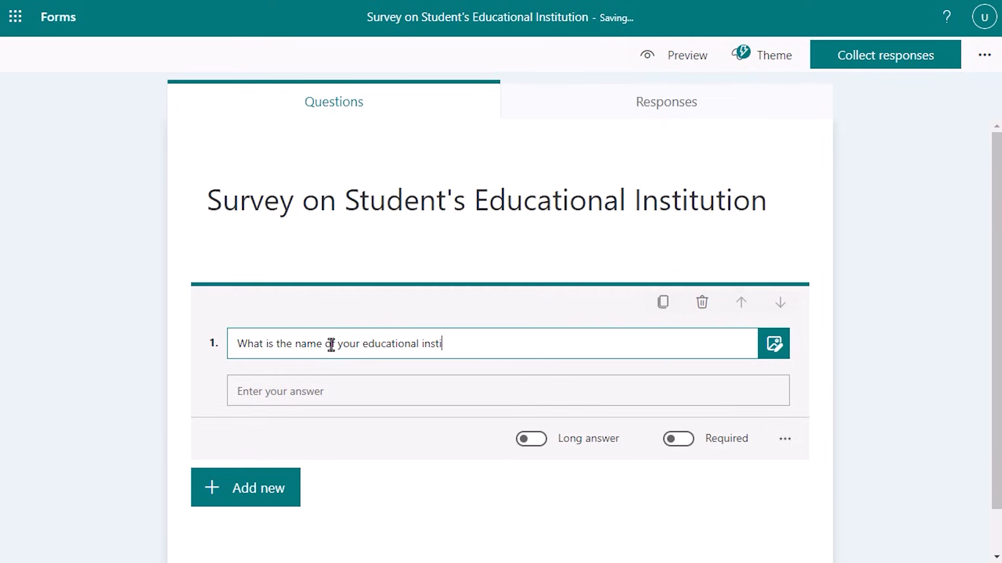
{"action": "type", "text": "tution?"}
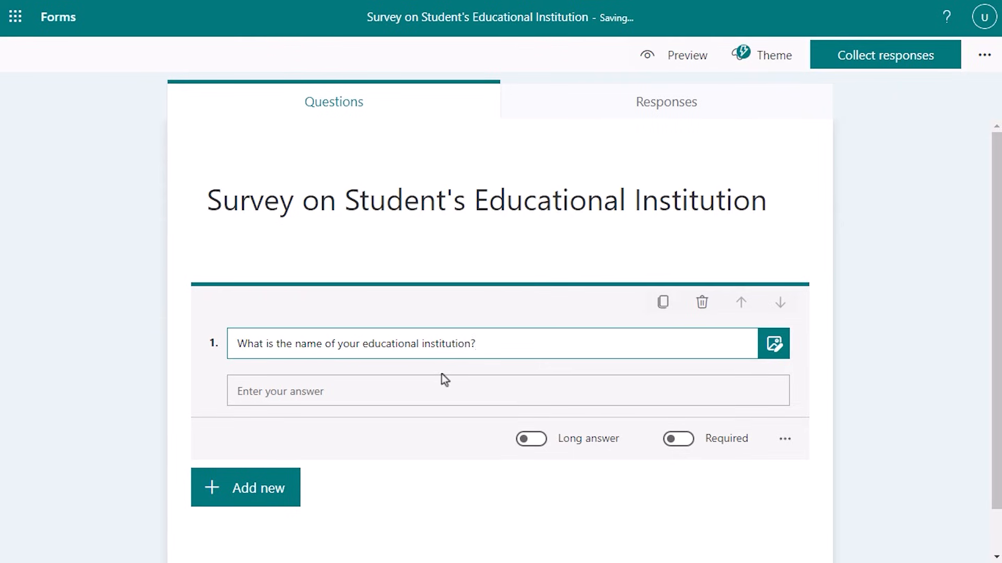
{"action": "left_click", "coordinate": [678, 439]}
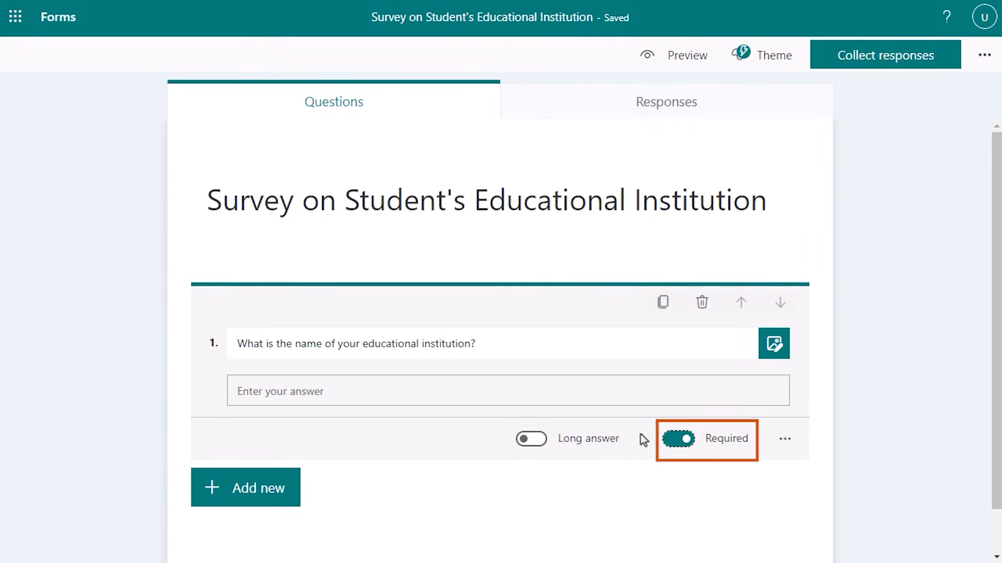
Add a Choice question reading "Do you like your educational institution?" as the second question.
{"action": "left_click", "coordinate": [260, 498]}
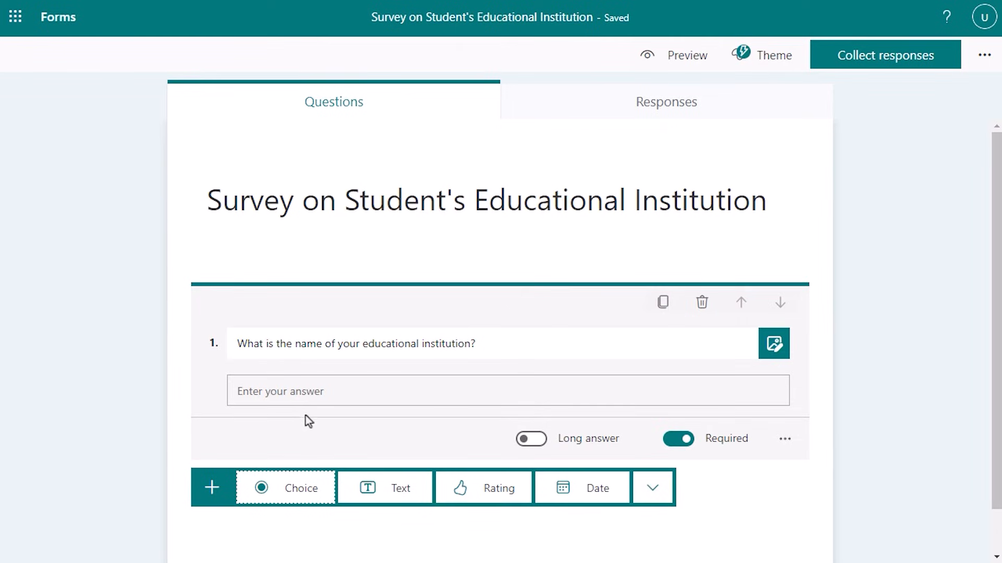
{"action": "left_click", "coordinate": [308, 498]}
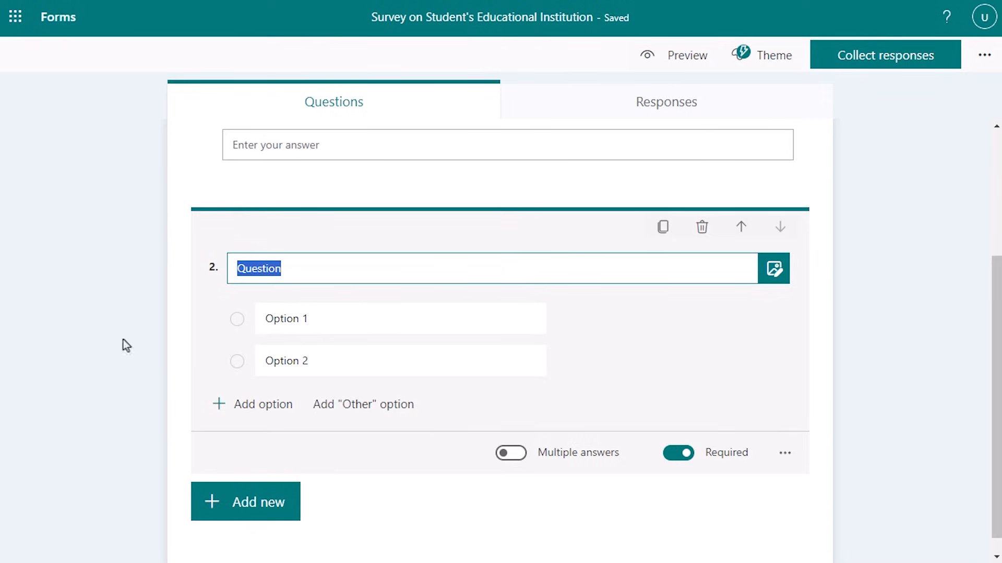
{"action": "type", "text": "Do"}
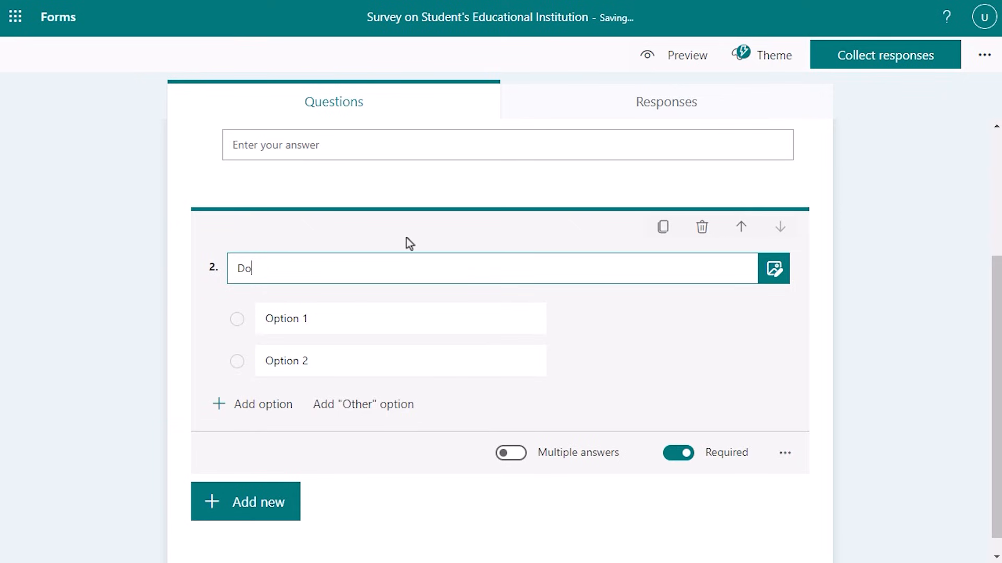
{"action": "type", "text": " you like your e"}
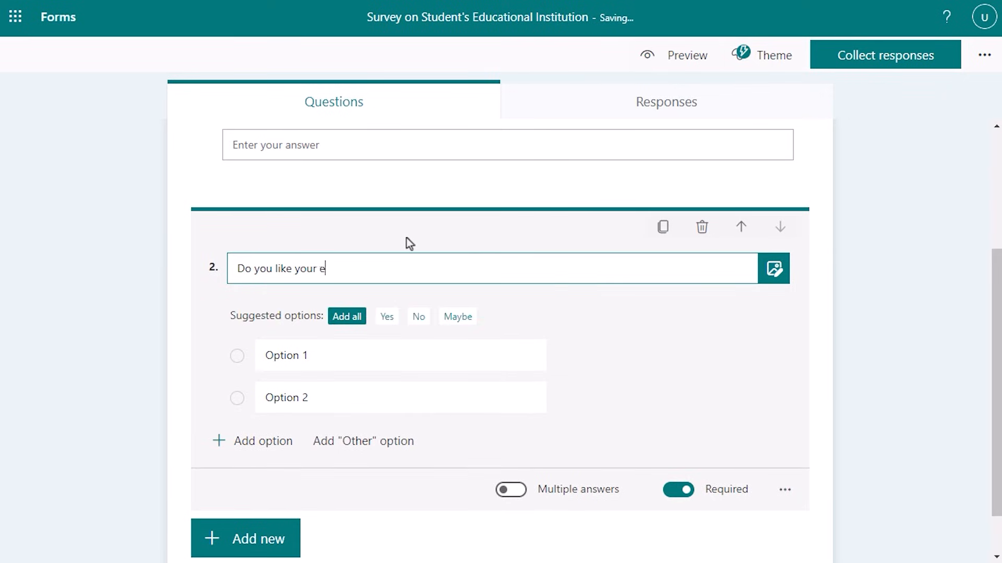
{"action": "type", "text": "ducational institution?"}
Set the second question's two answer options to "Yes" and "No".
{"action": "left_click", "coordinate": [286, 357]}
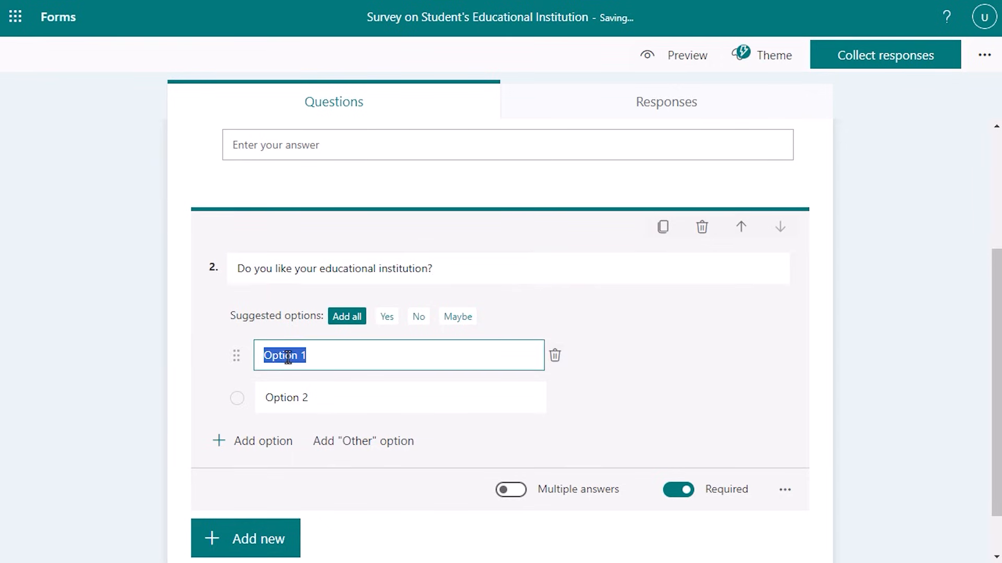
{"action": "key", "text": "BackSpace"}
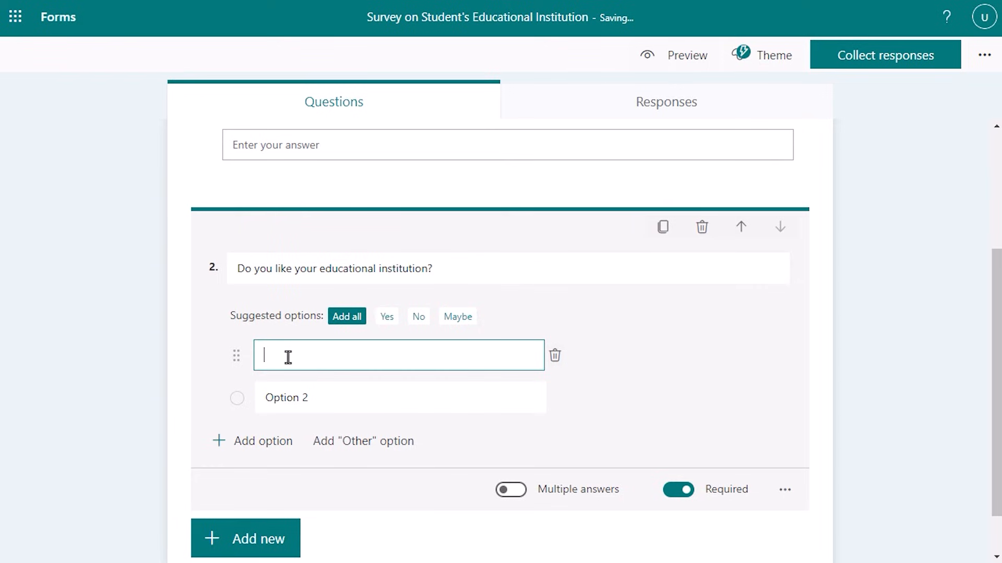
{"action": "type", "text": "Yes"}
{"action": "left_click", "coordinate": [304, 398]}
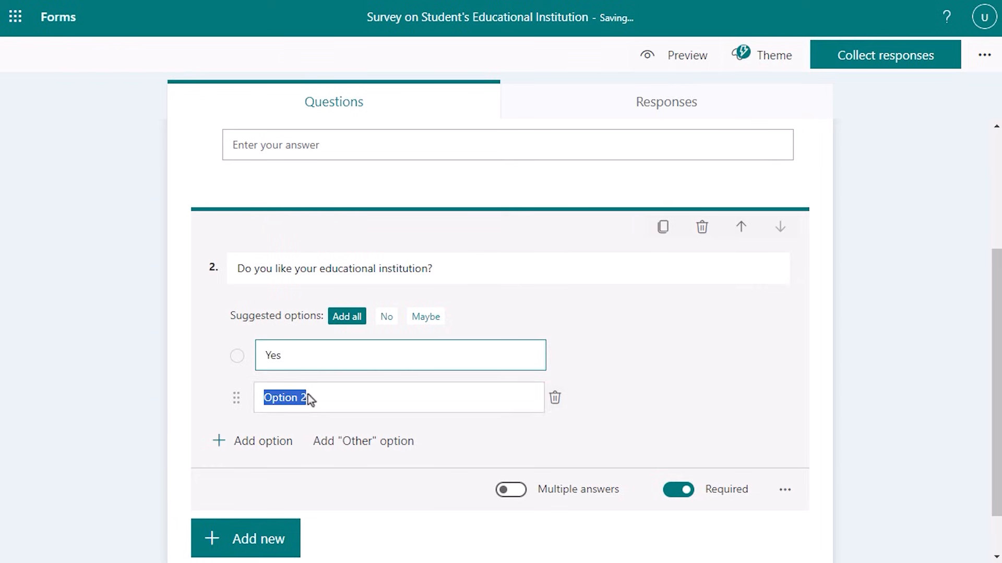
{"action": "type", "text": "No"}
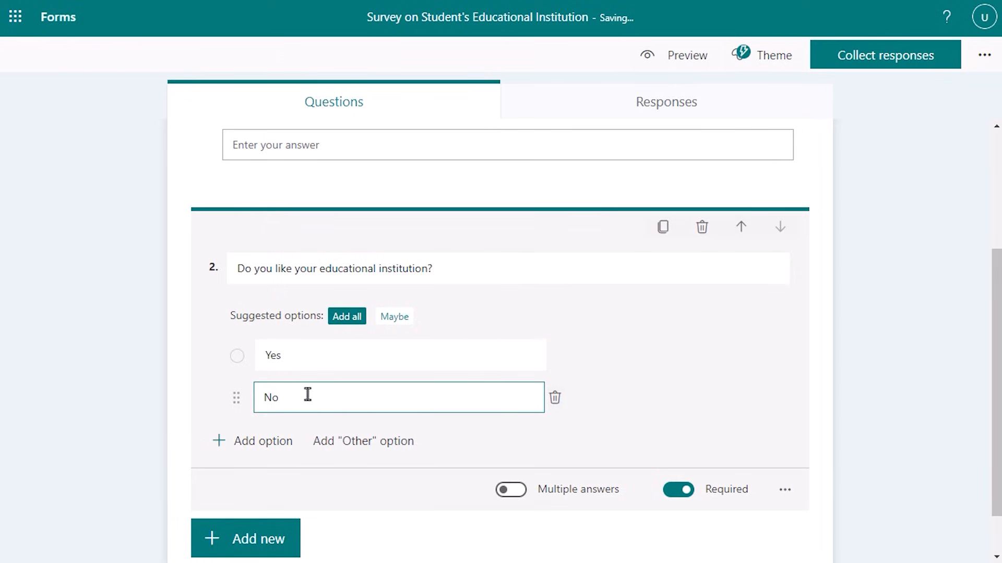
Add a Rating question reading "How much you want to rate your educational institution?" with Star as the symbol.
{"action": "left_click", "coordinate": [261, 542]}
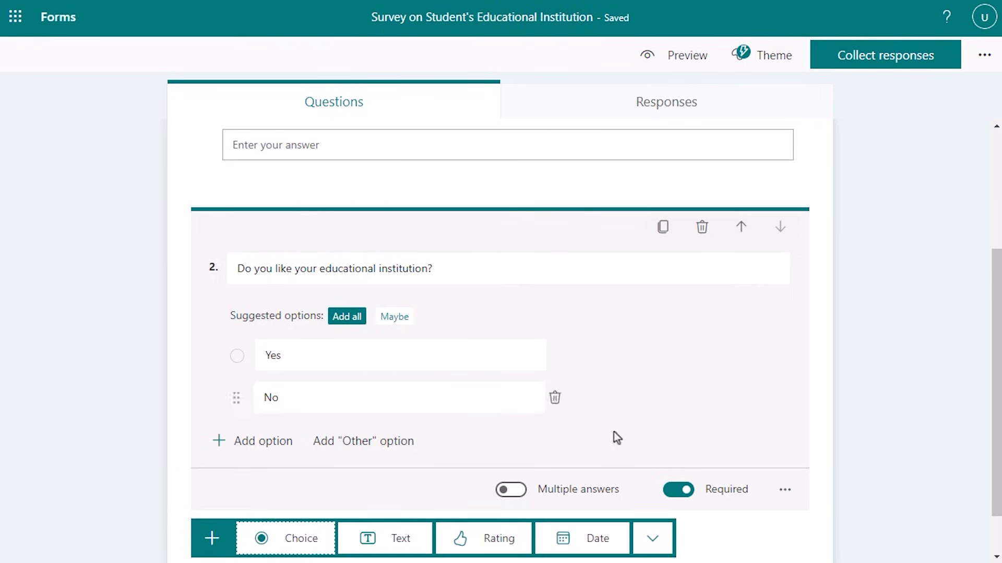
{"action": "left_click", "coordinate": [472, 542]}
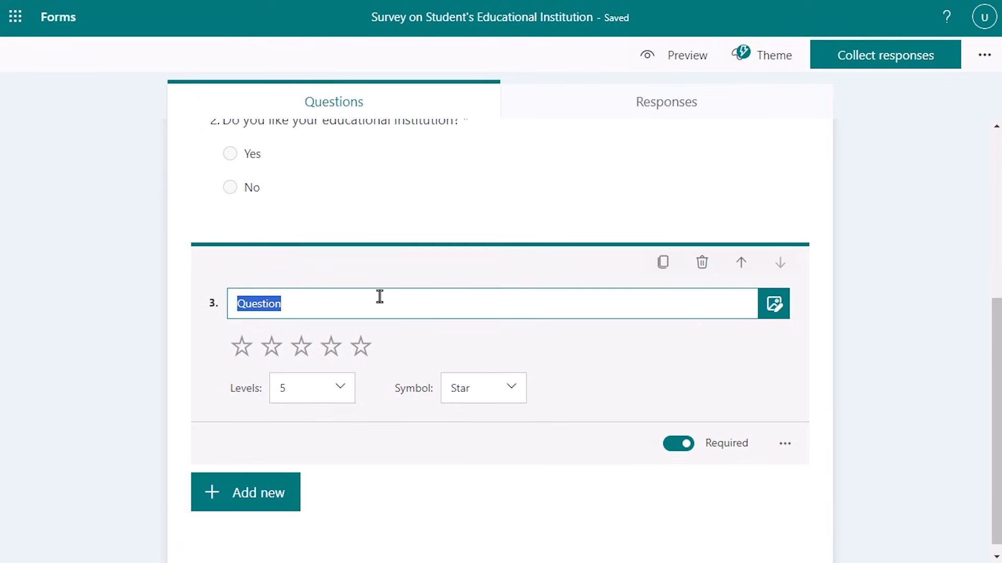
{"action": "type", "text": "How much y"}
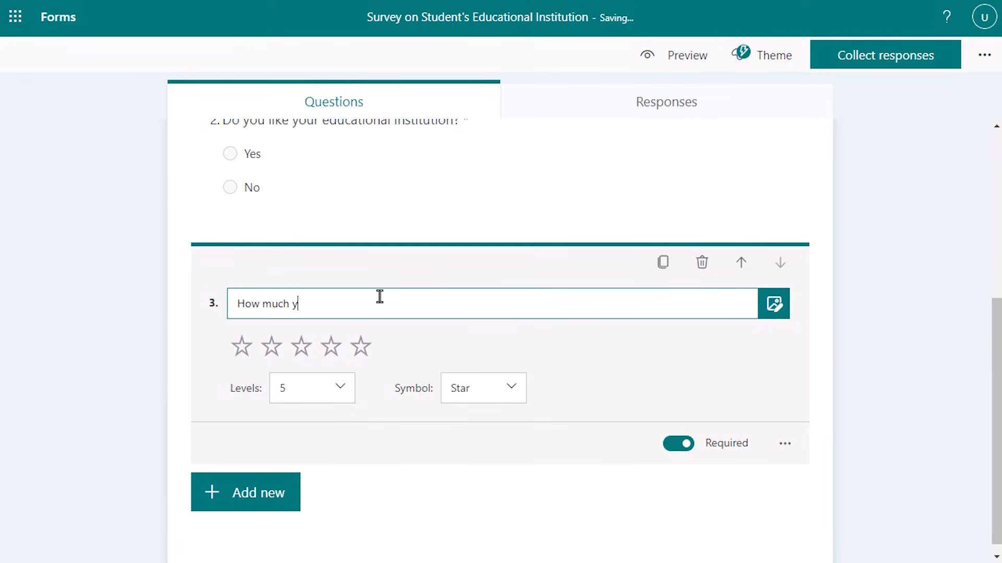
{"action": "type", "text": "ou want to rate your educational institu"}
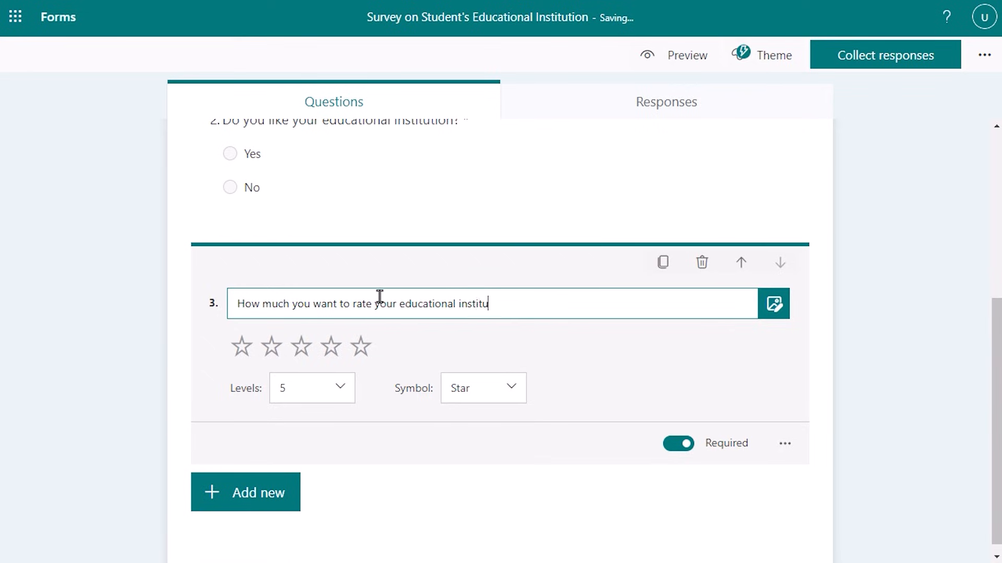
{"action": "type", "text": "tion?"}
{"action": "left_click", "coordinate": [479, 399]}
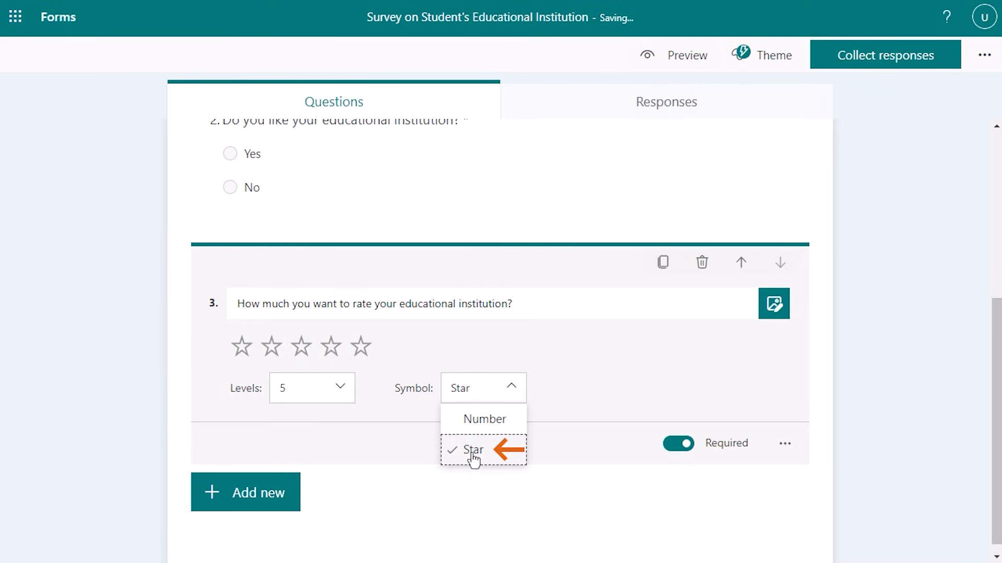
{"action": "left_click", "coordinate": [472, 455]}
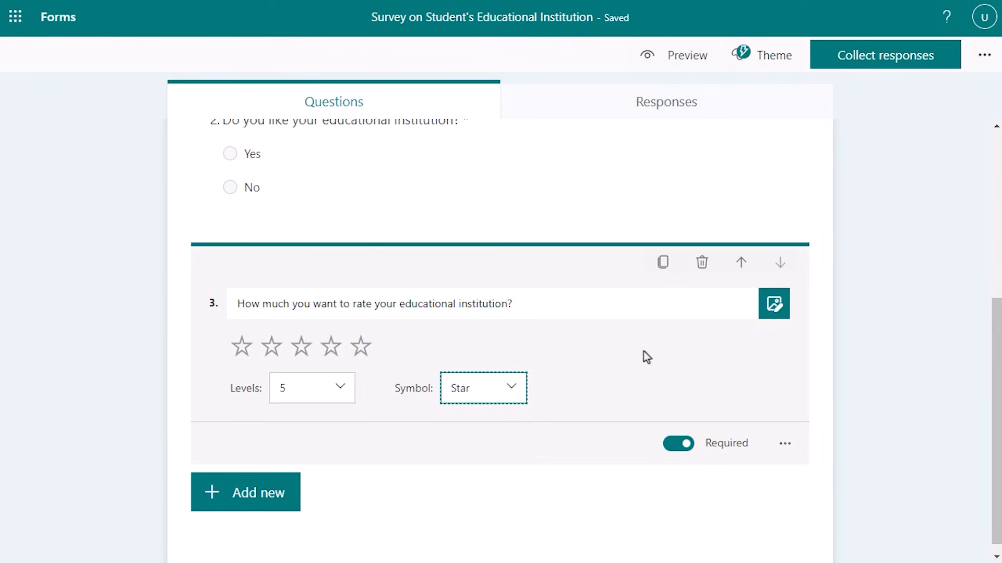
Preview the survey in the computer layout and look through all three questions.
{"action": "left_click", "coordinate": [678, 58]}
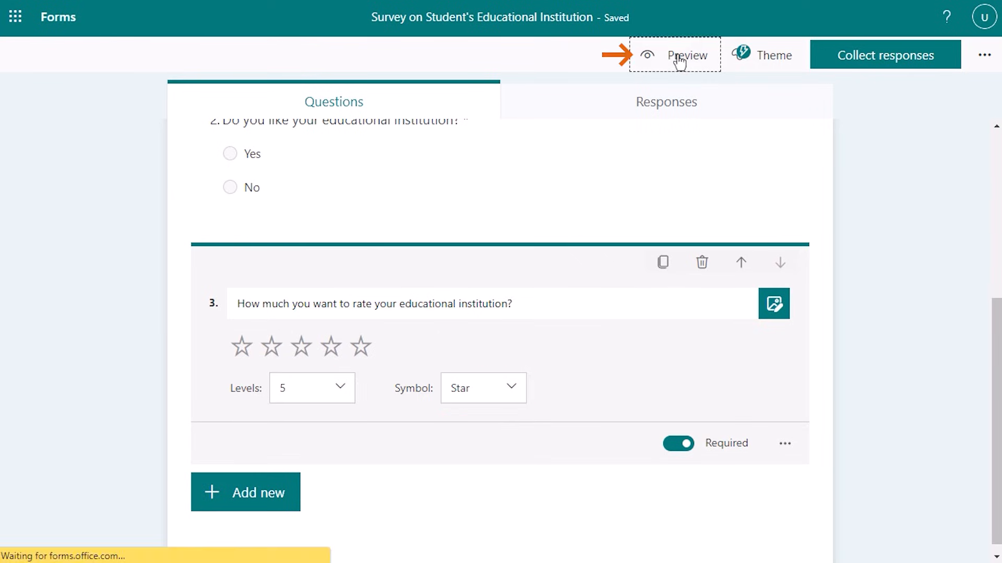
{"action": "scroll", "coordinate": [359, 246], "scroll_direction": "down", "scroll_amount": 5}
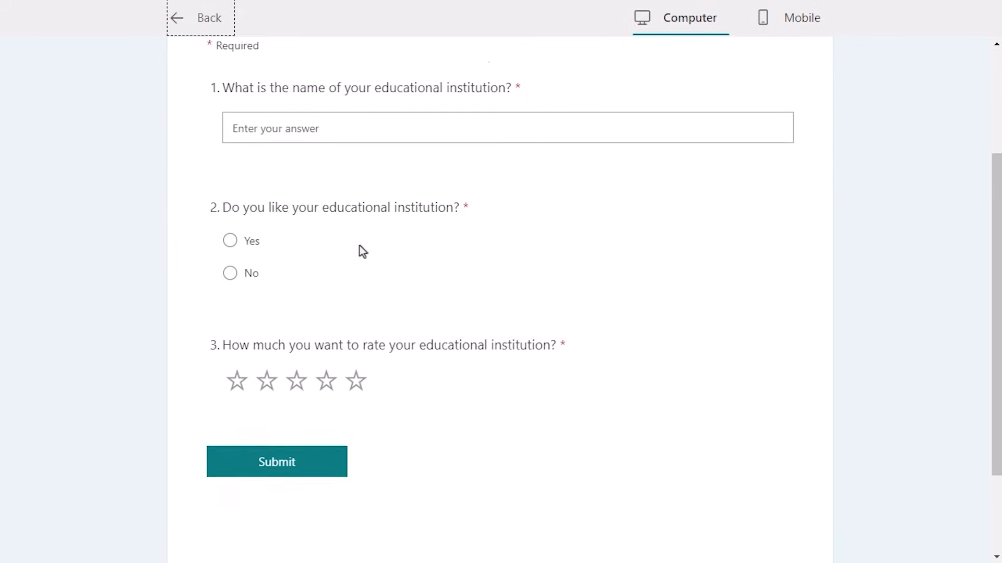
{"action": "scroll", "coordinate": [374, 360], "scroll_direction": "up", "scroll_amount": 5}
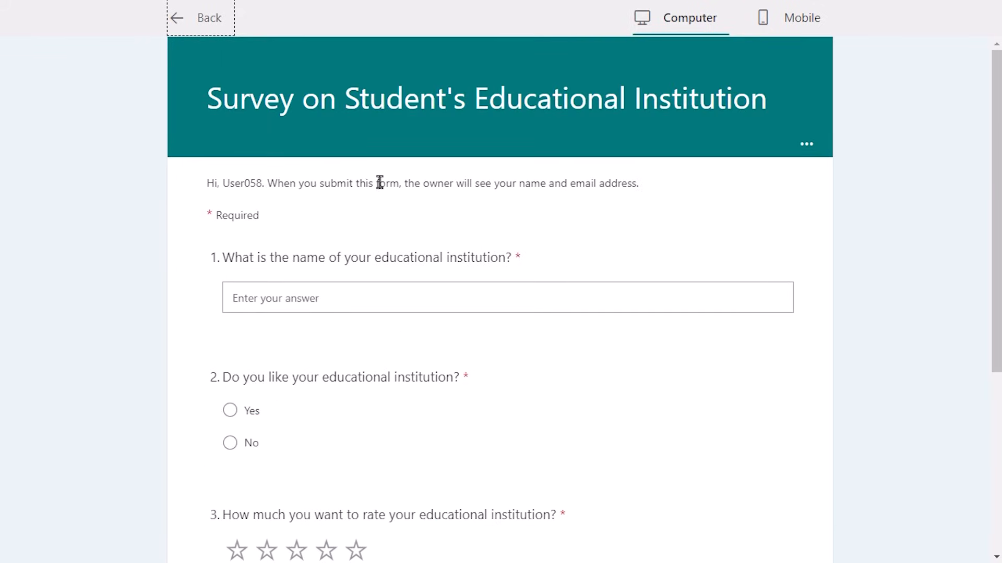
{"action": "scroll", "coordinate": [359, 196], "scroll_direction": "down", "scroll_amount": 1}
{"action": "scroll", "coordinate": [359, 196], "scroll_direction": "down", "scroll_amount": 4}
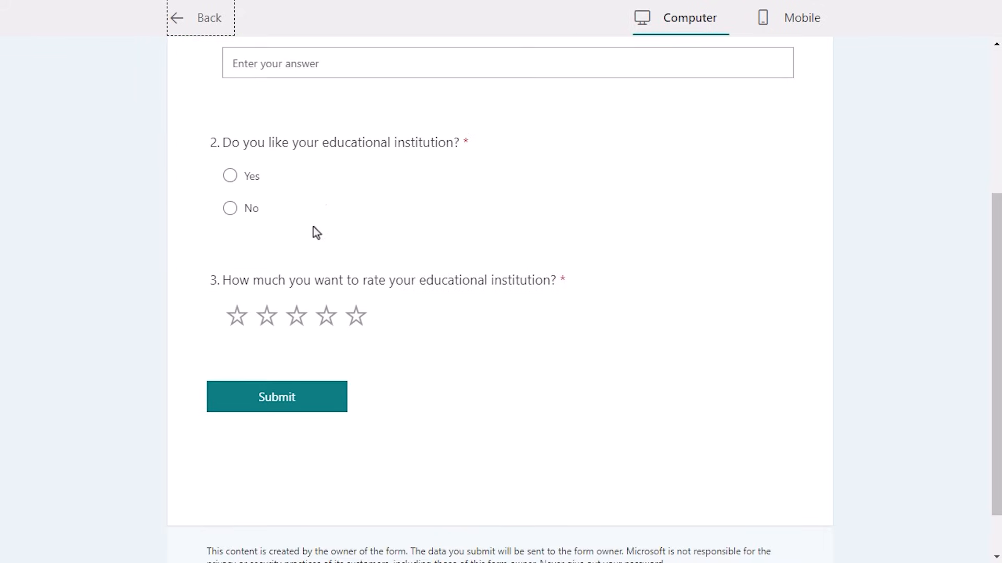
{"action": "scroll", "coordinate": [313, 227], "scroll_direction": "up", "scroll_amount": 5}
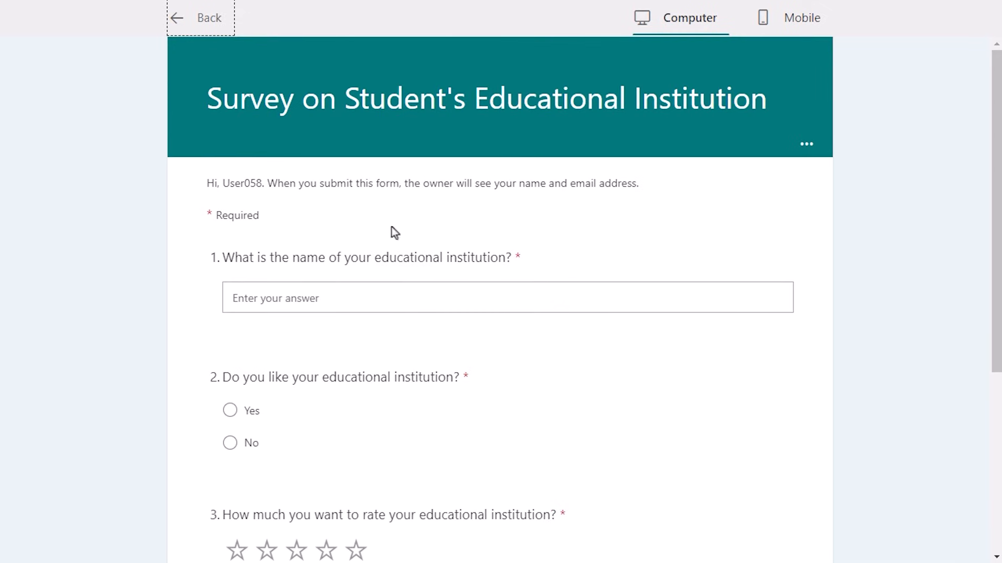
Answer the previewed survey with "Pan pacific", Yes and a five-star rating, and submit the response.
{"action": "left_click", "coordinate": [338, 302]}
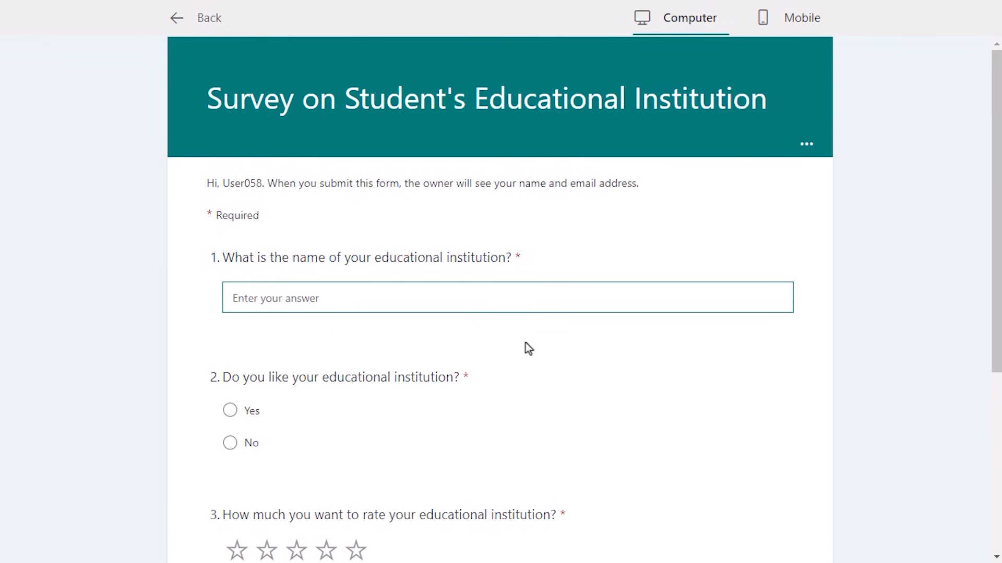
{"action": "type", "text": "Pan pacific"}
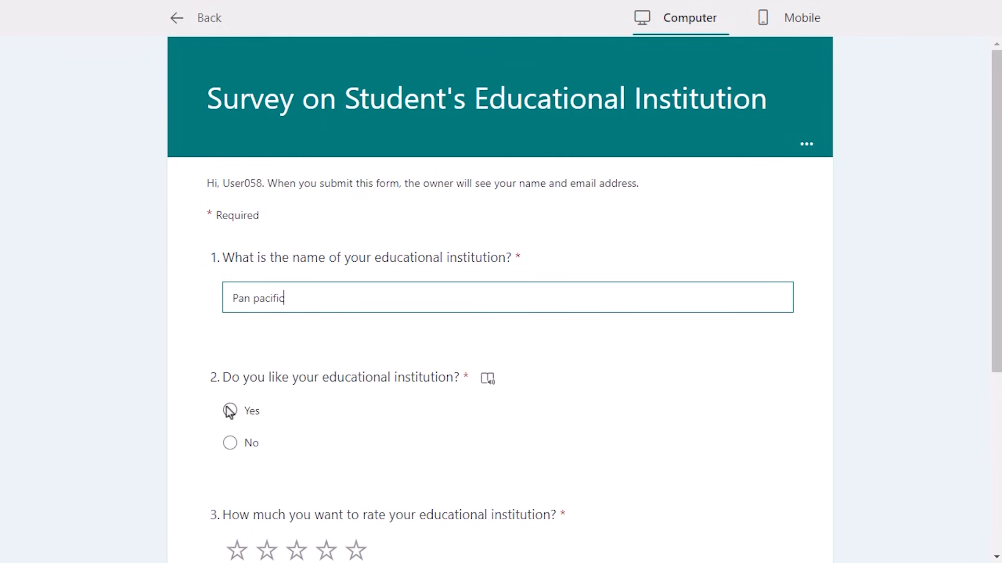
{"action": "left_click", "coordinate": [230, 411]}
{"action": "scroll", "coordinate": [340, 438], "scroll_direction": "down", "scroll_amount": 1}
{"action": "left_click", "coordinate": [356, 472]}
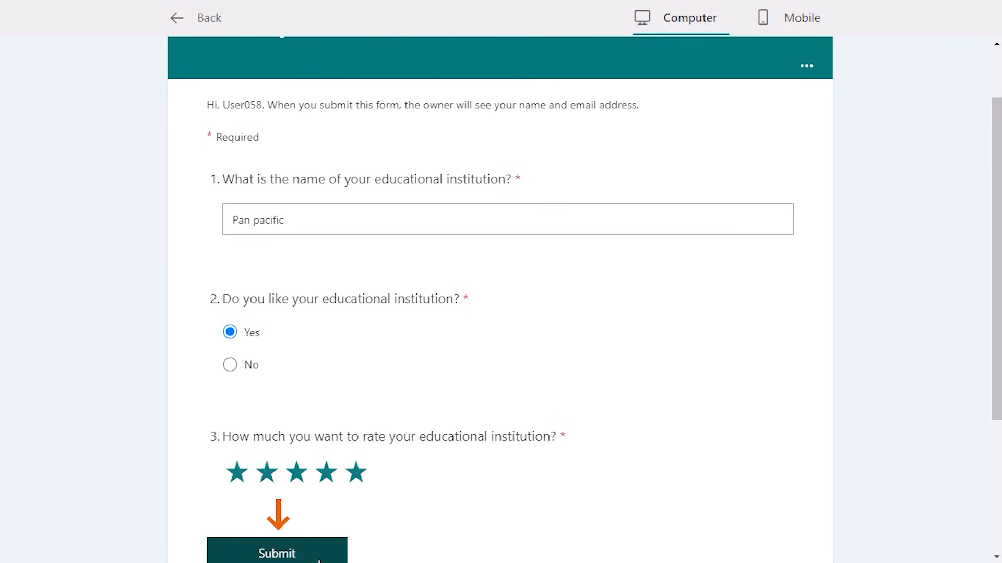
{"action": "left_click", "coordinate": [302, 553]}
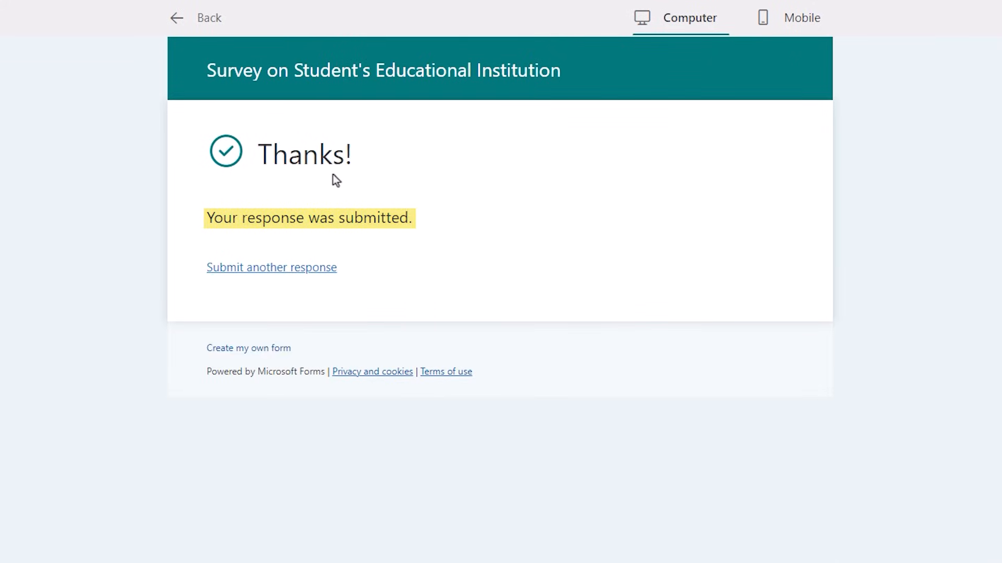
Return to the form editor and open the options for sending the survey and collecting responses.
{"action": "left_click", "coordinate": [208, 21]}
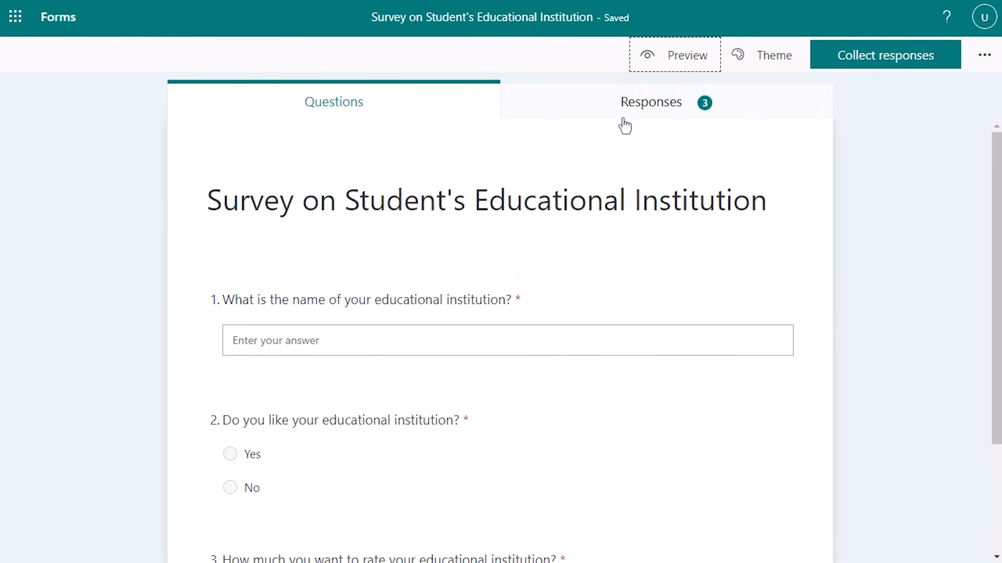
{"action": "left_click", "coordinate": [848, 64]}
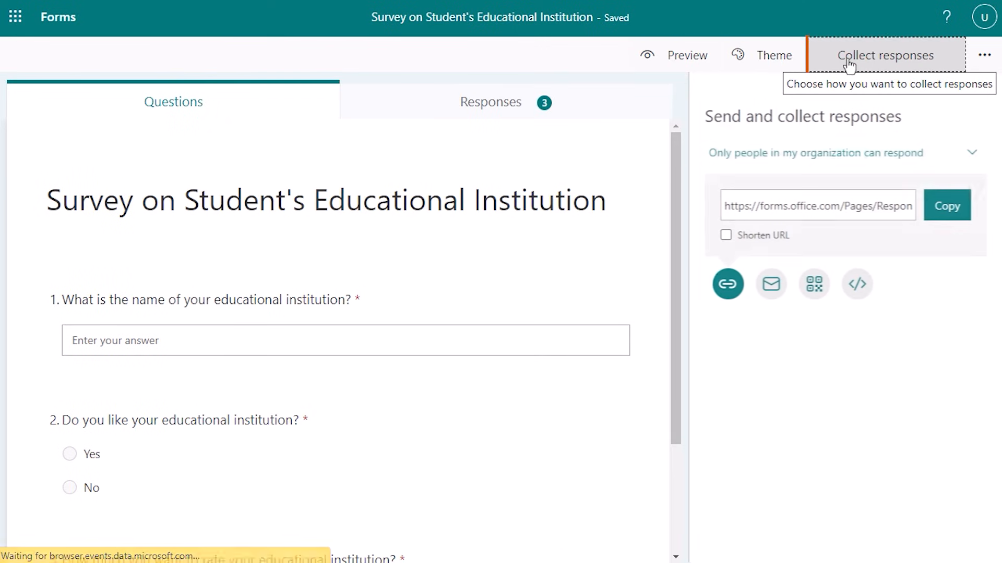